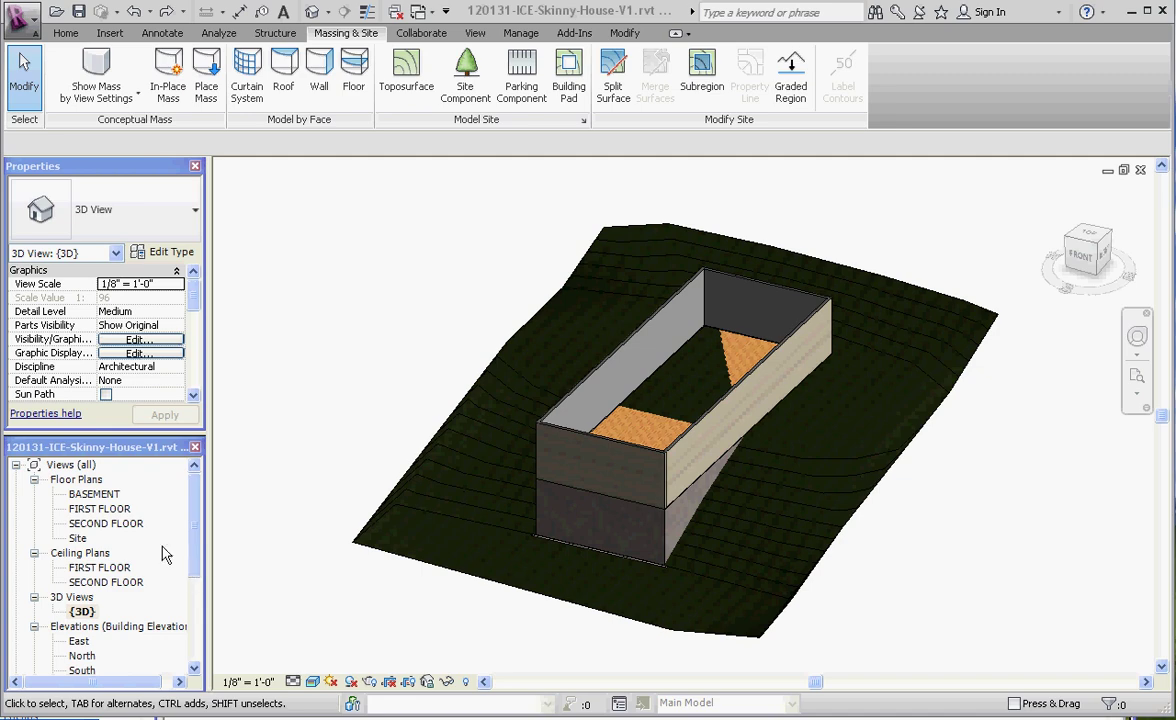
Step: Open the Site plan and hide the first-floor slab in this view only
click(77, 540)
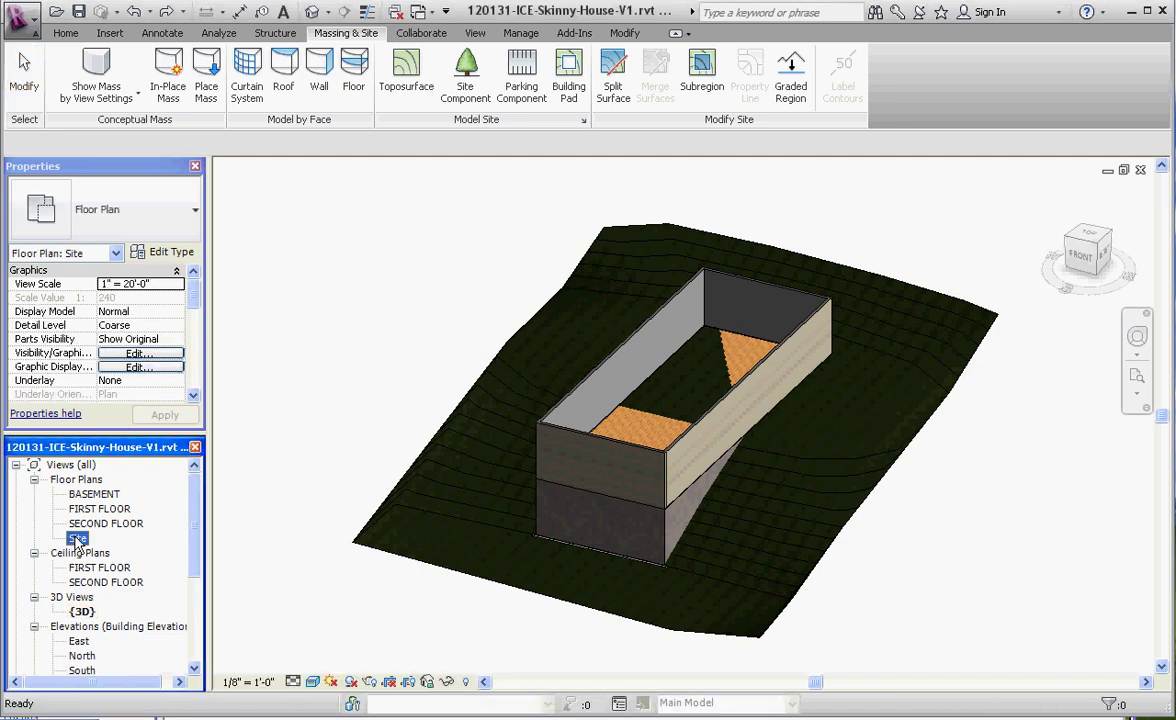
scroll(698, 393, up, 2)
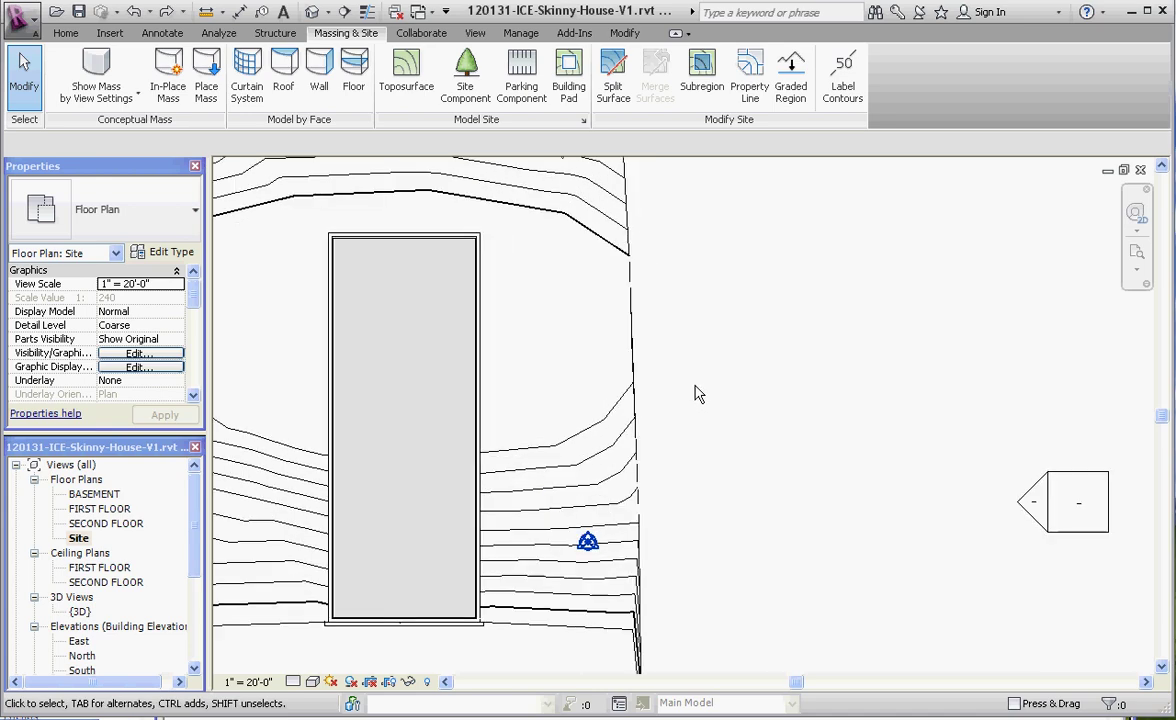
scroll(422, 340, up, 2)
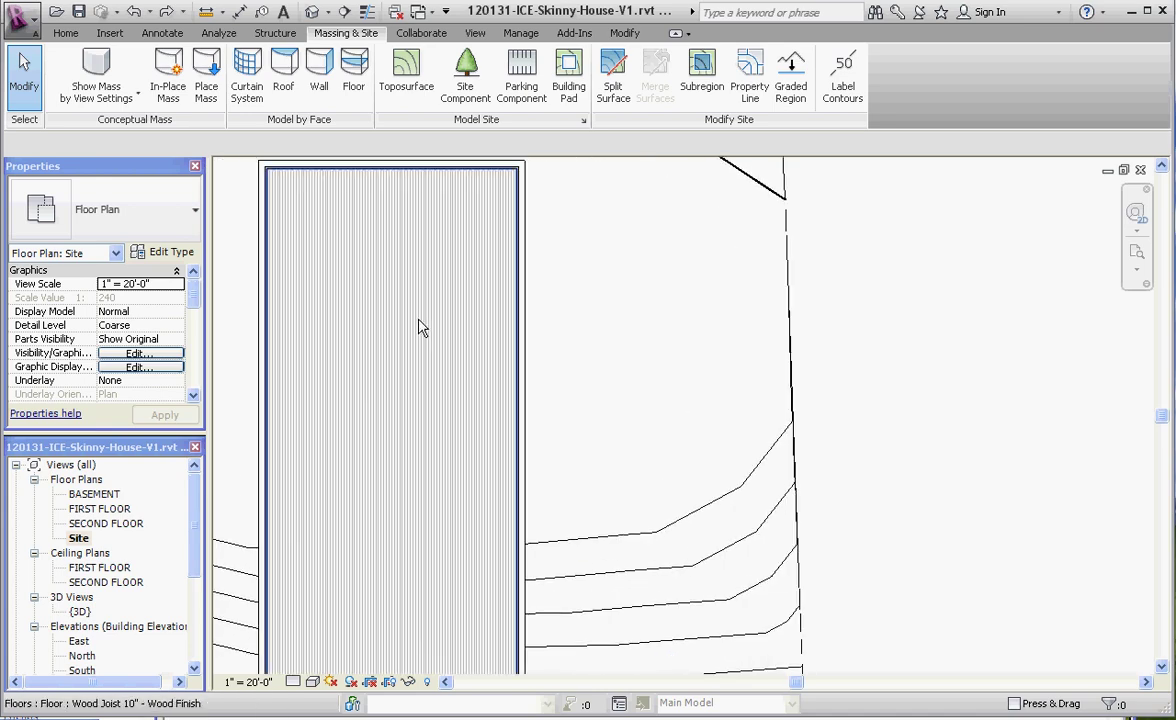
click(420, 325)
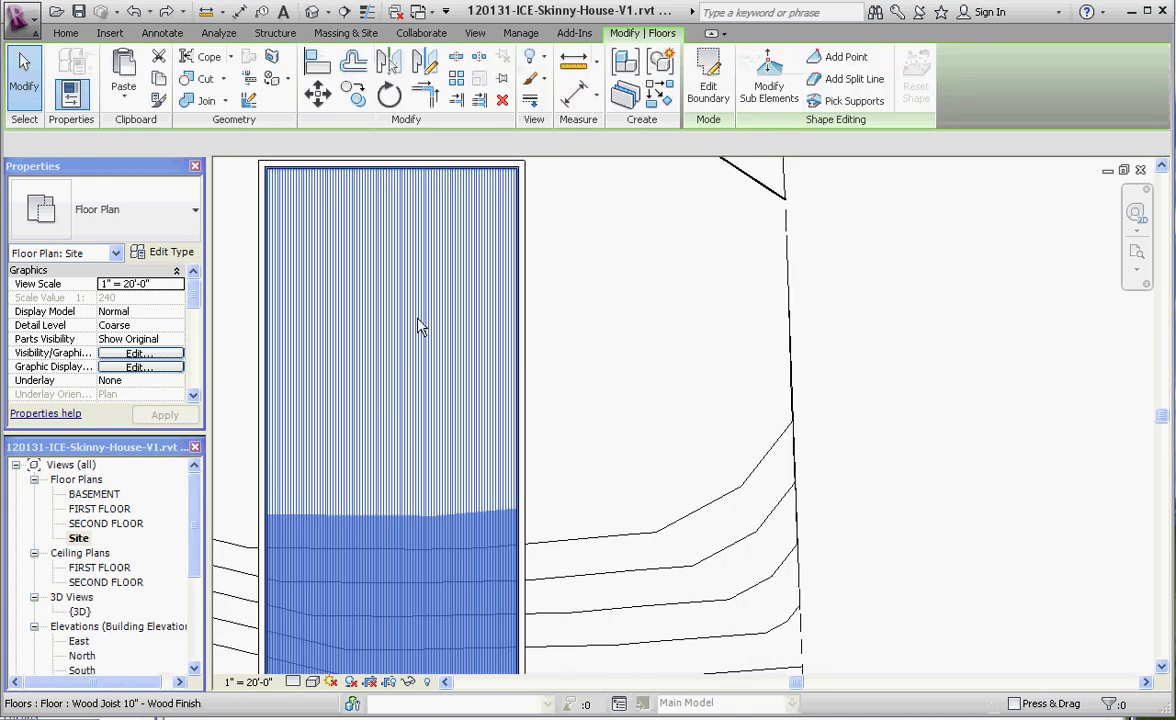
right_click(434, 431)
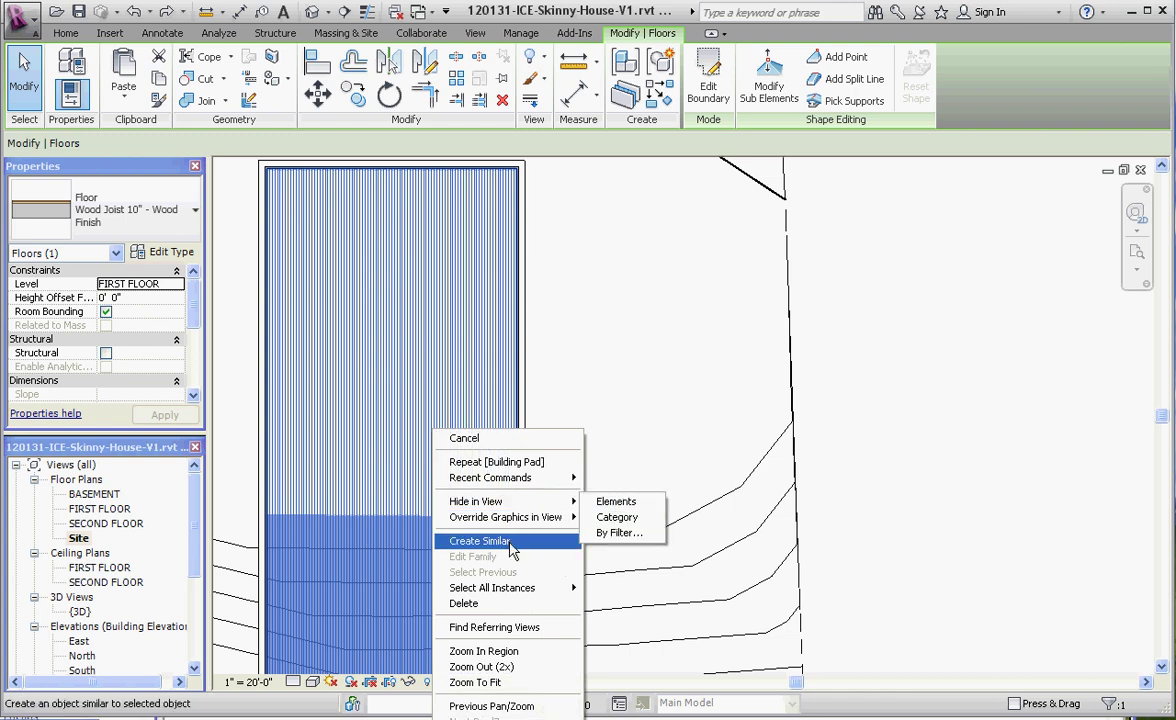
mouse_move(545, 501)
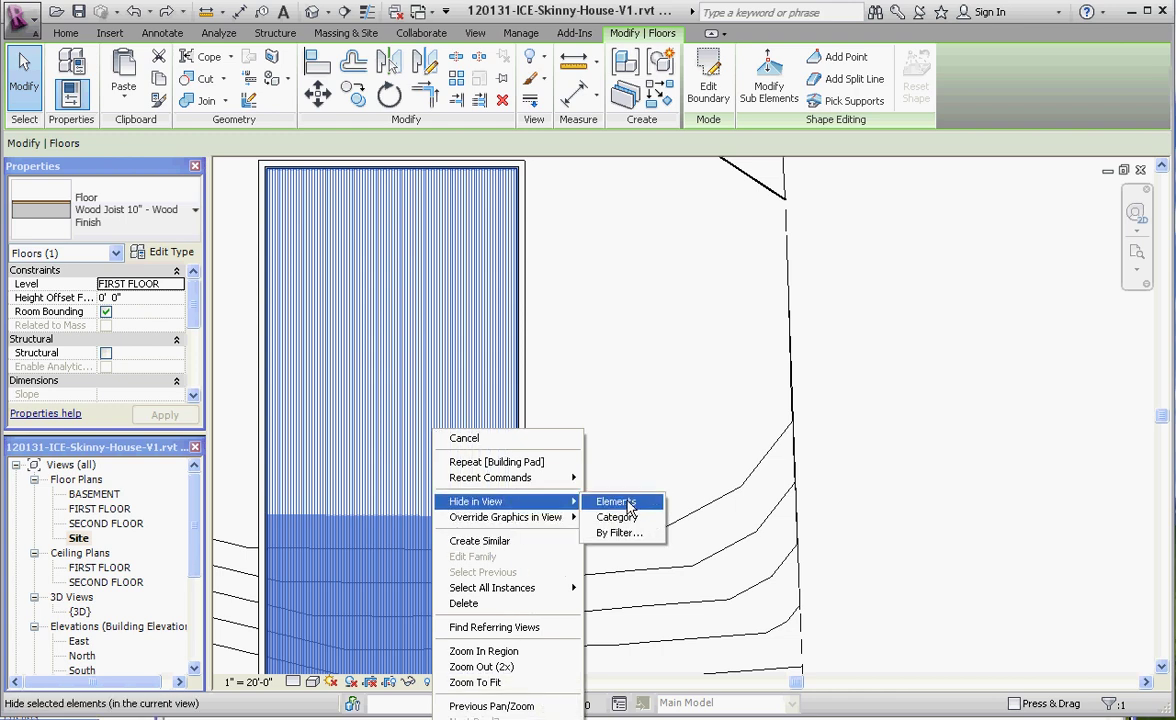
click(608, 502)
Step: Select all four exterior walls visible in the view and hide them
scroll(955, 345, down, 2)
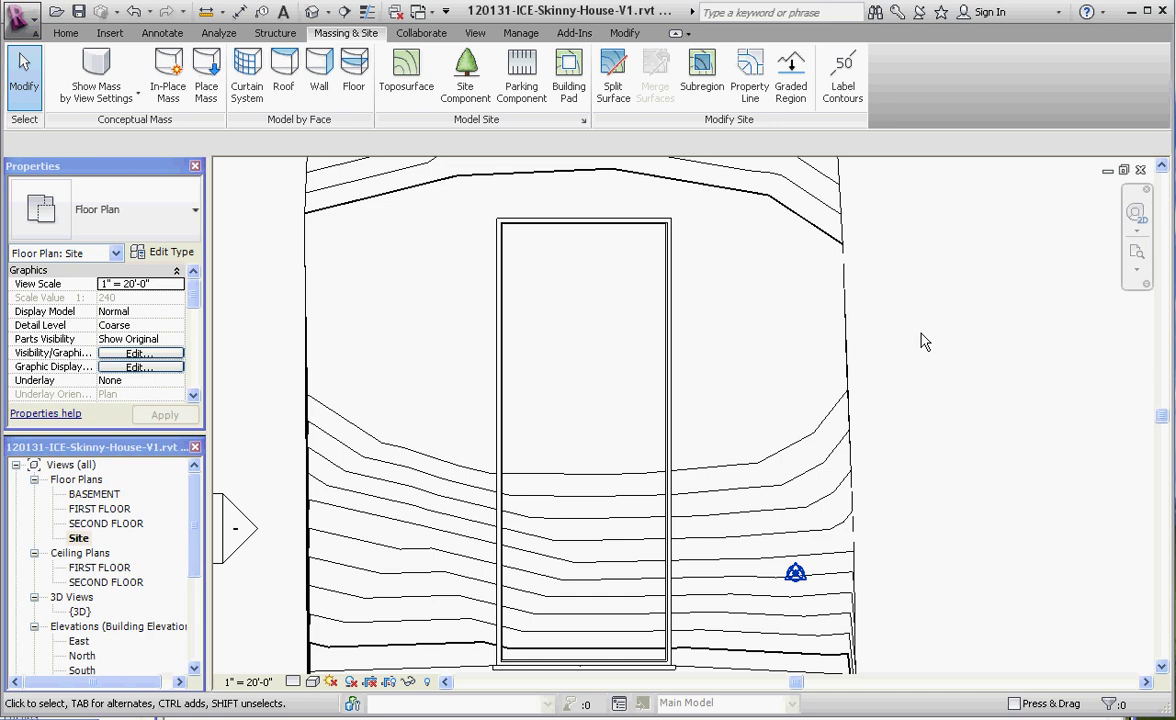
scroll(620, 226, up, 4)
scroll(628, 225, down, 3)
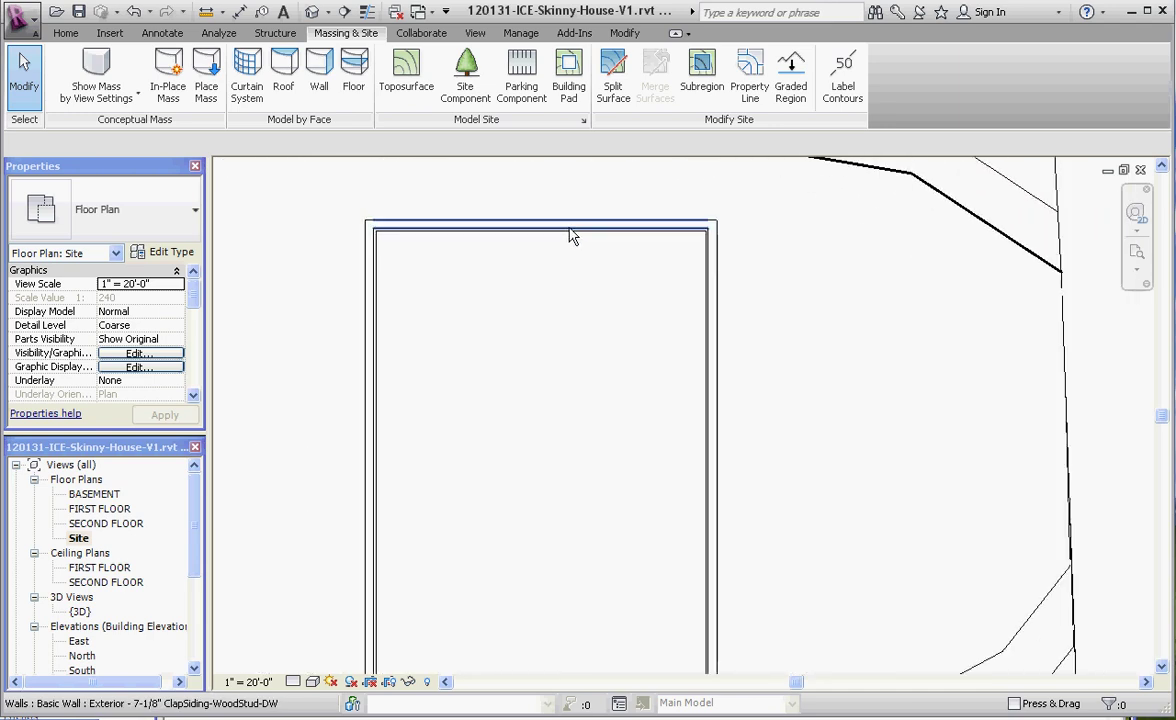
click(592, 230)
right_click(592, 230)
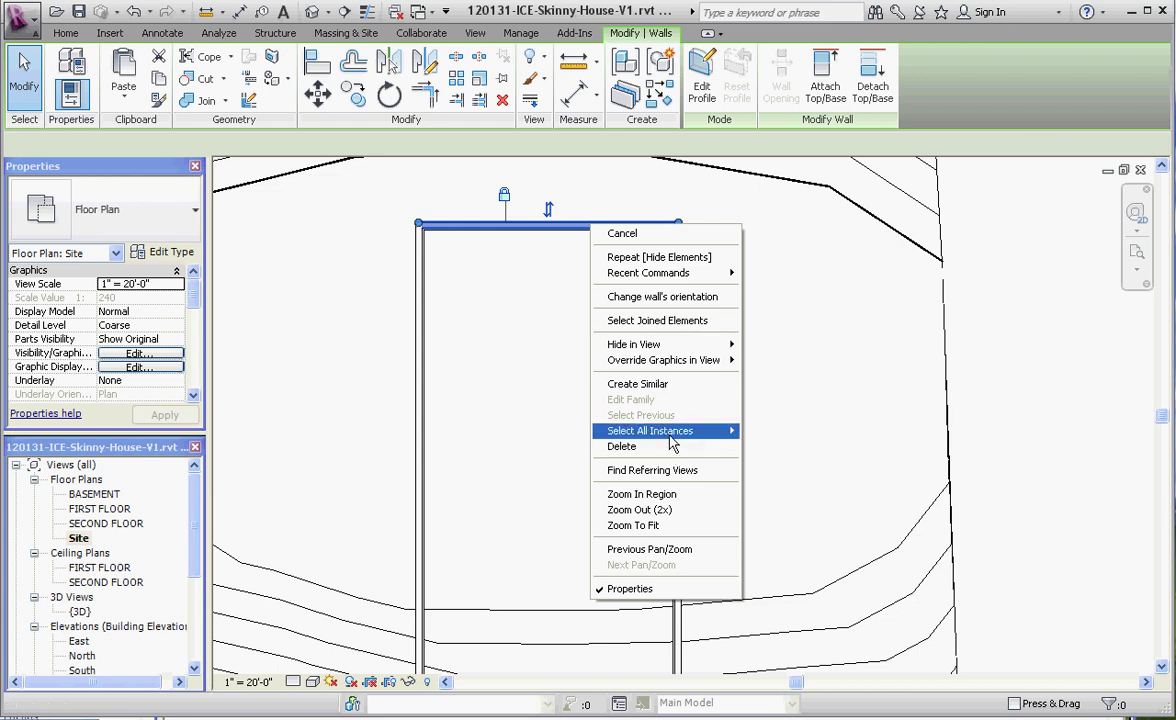
mouse_move(669, 436)
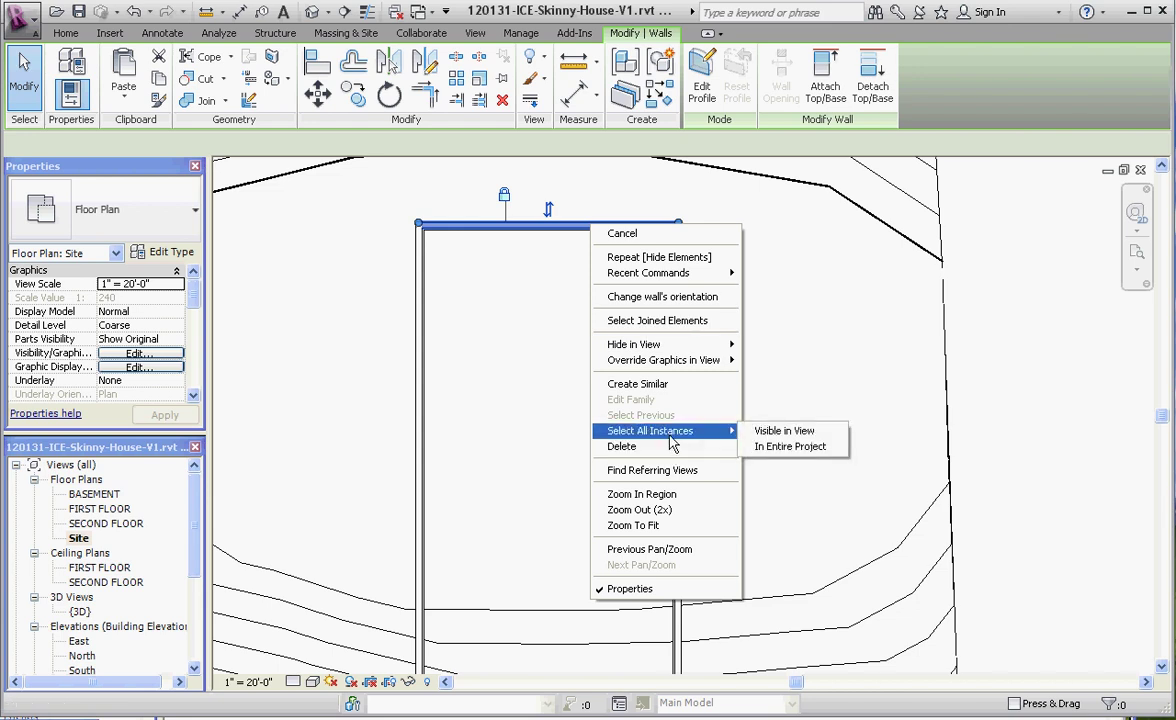
click(784, 431)
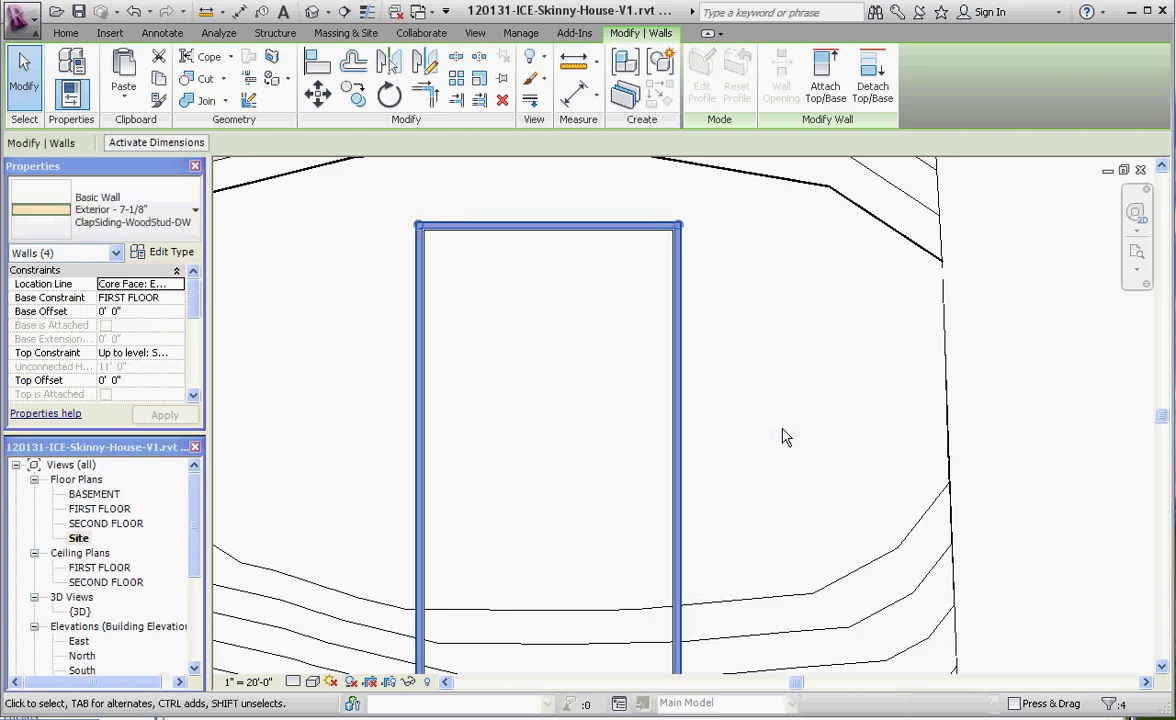
right_click(785, 437)
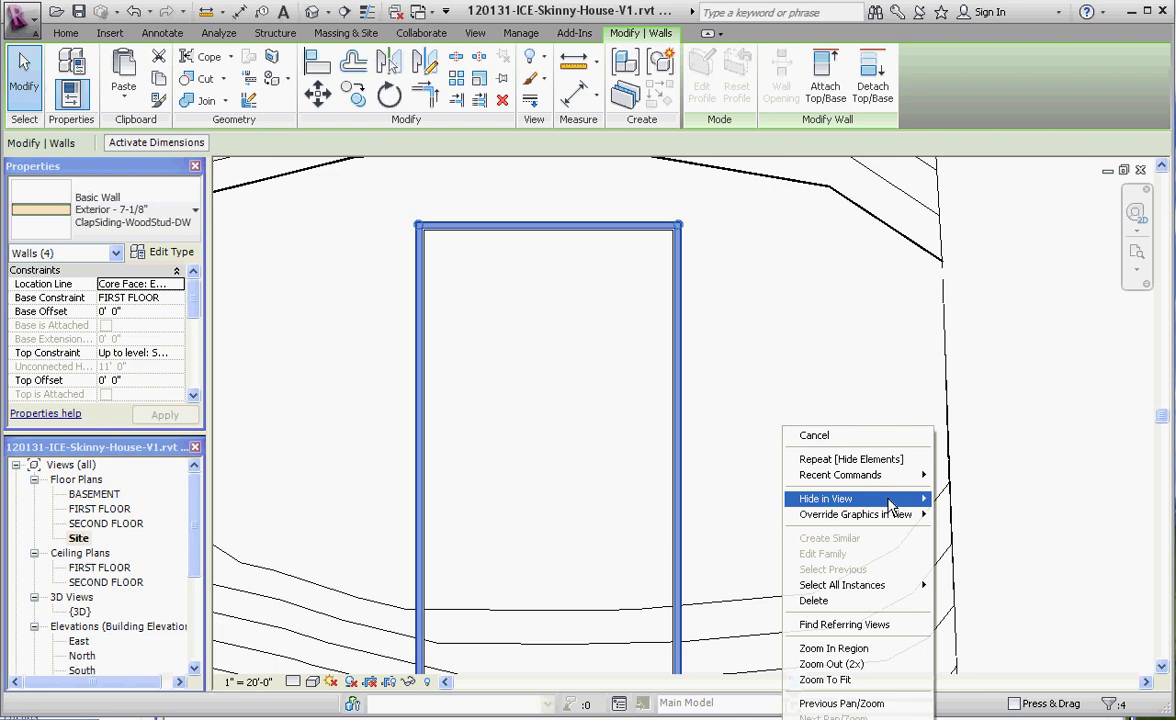
mouse_move(893, 505)
click(966, 498)
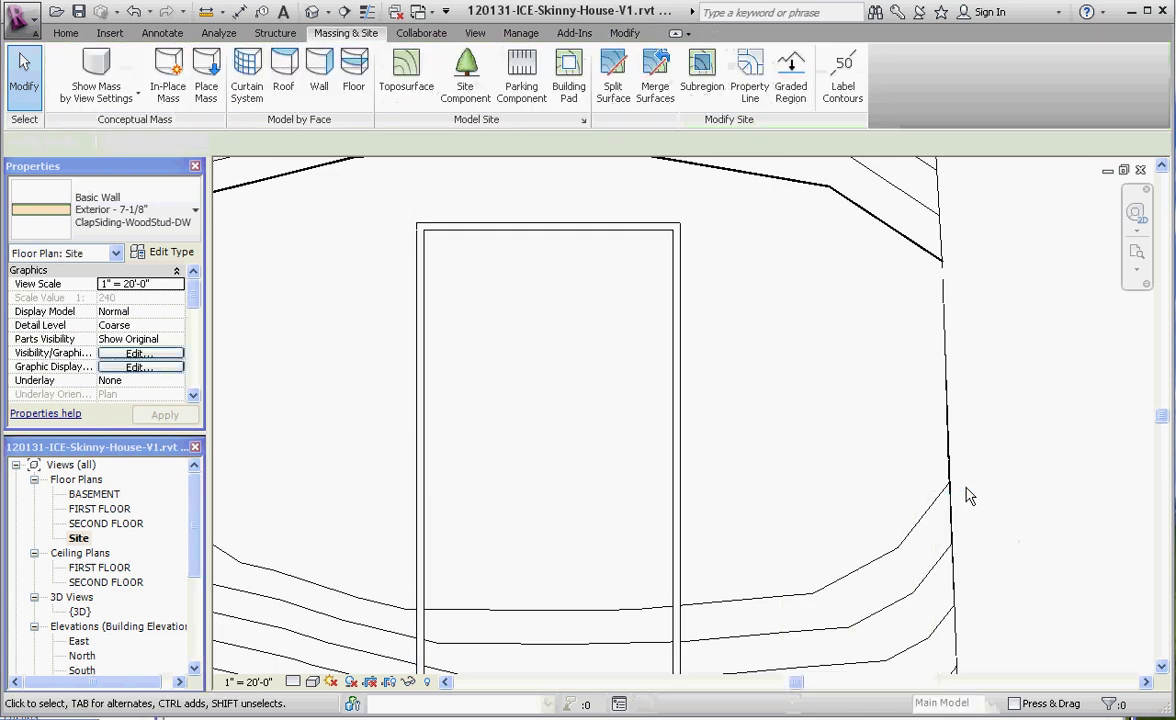
Step: Open the {3D} view and orbit to inspect the house on its site
scroll(700, 290, down, 4)
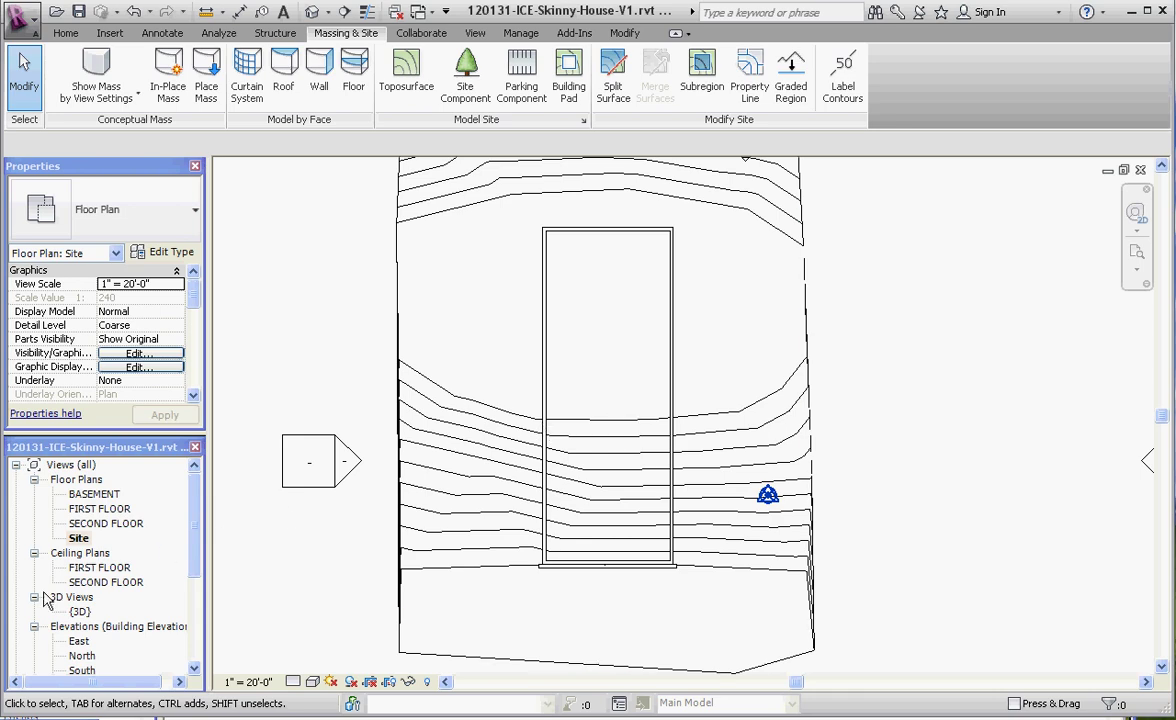
double_click(80, 612)
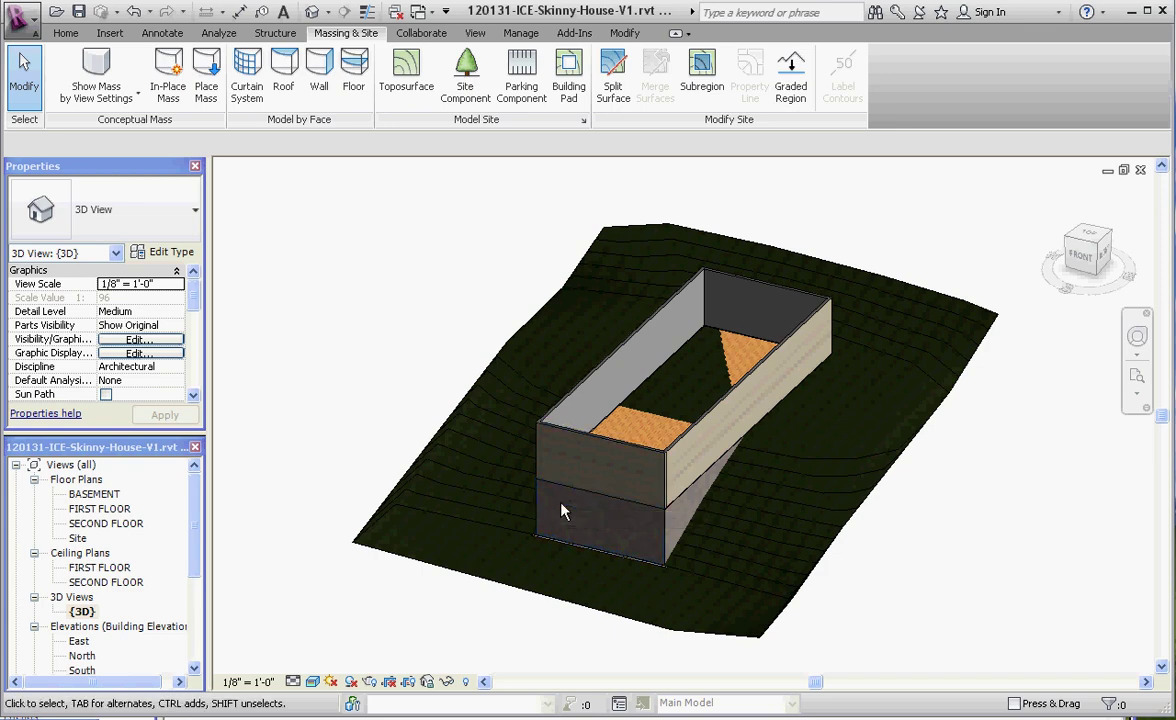
shift+middle_drag(565, 477, 556, 475)
scroll(538, 457, up, 3)
scroll(538, 457, down, 2)
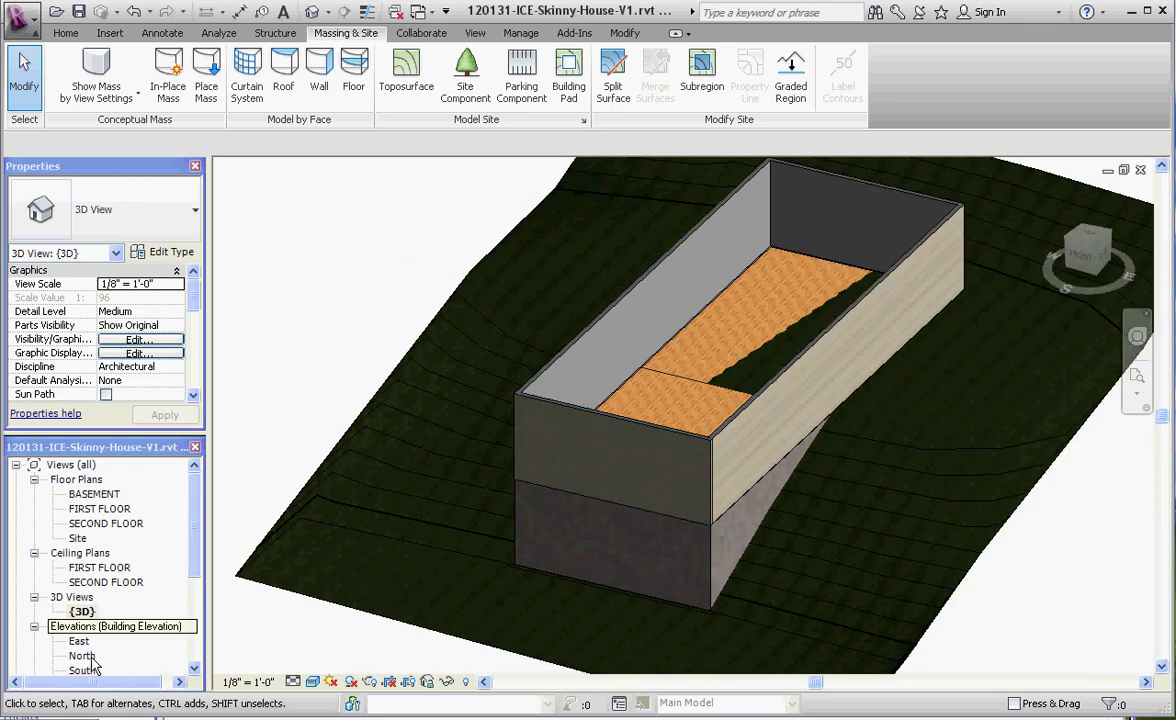
Step: Return to the Site floor plan around the house footprint
double_click(77, 538)
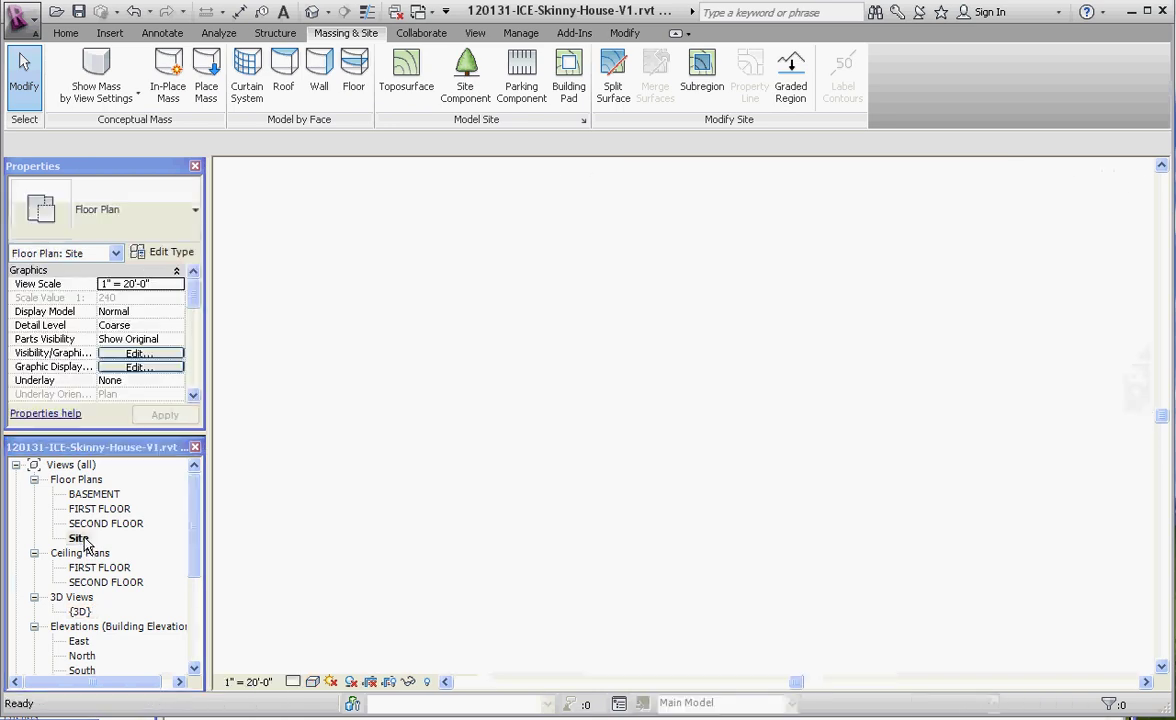
scroll(814, 562, down, 2)
scroll(830, 549, up, 4)
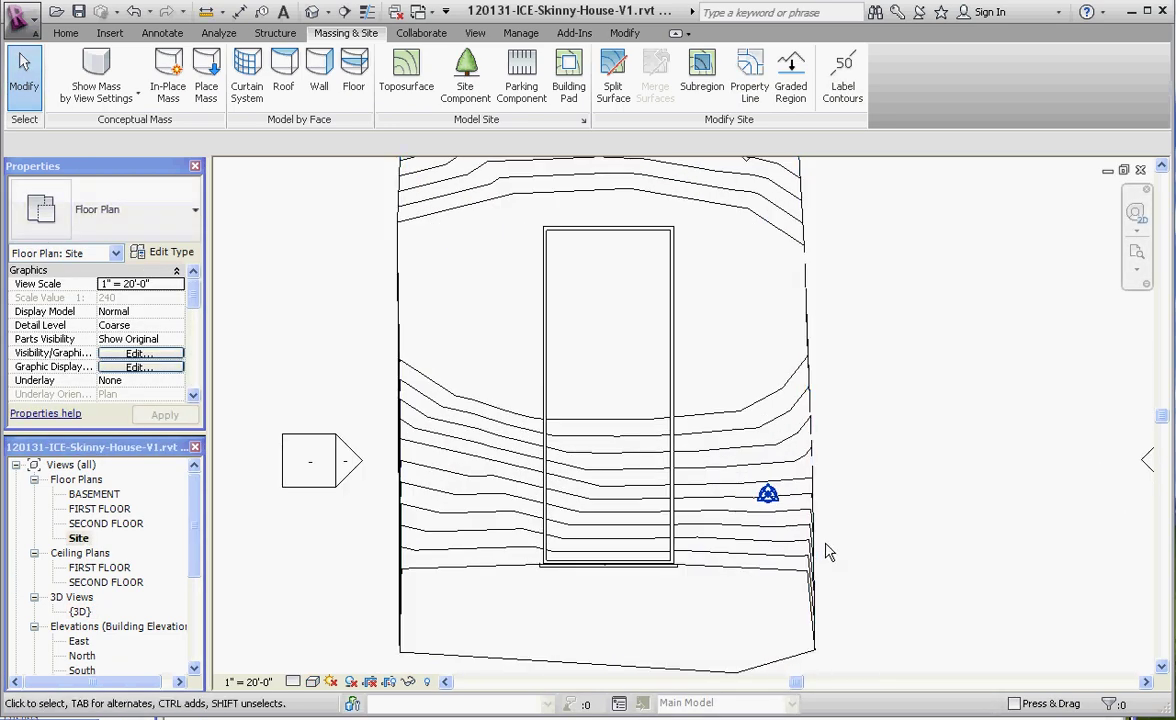
Step: Edit the toposurface's points and nudge an interior point inside the house upward
click(674, 378)
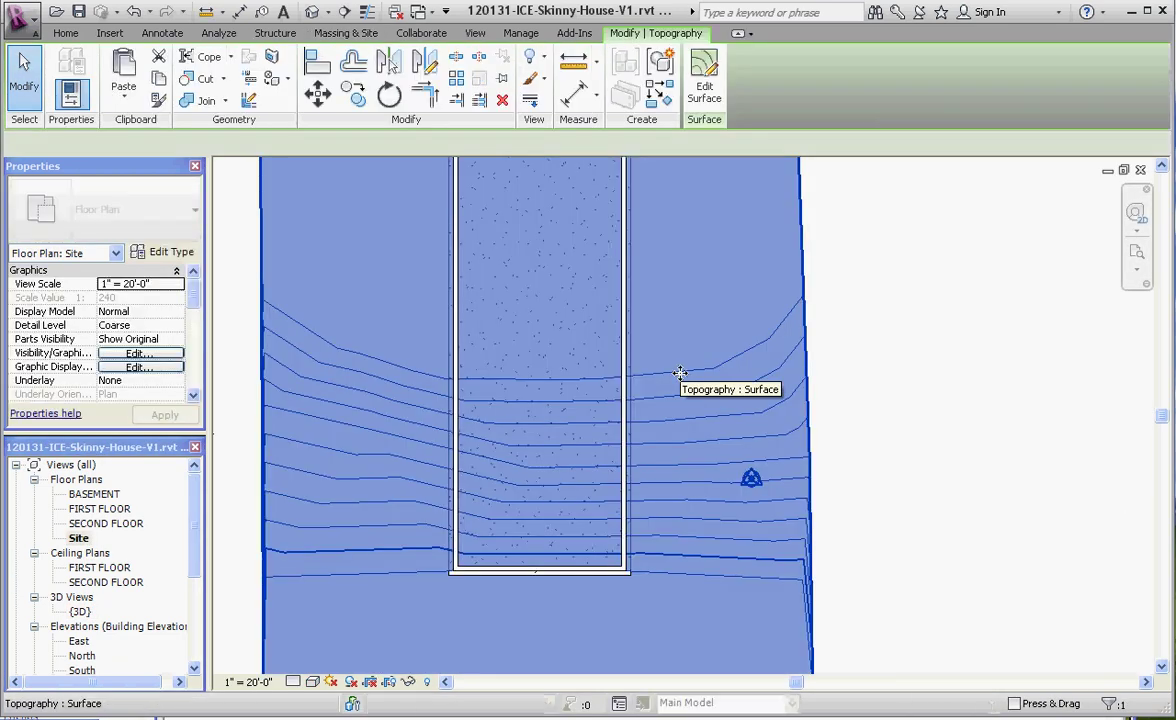
scroll(701, 428, down, 2)
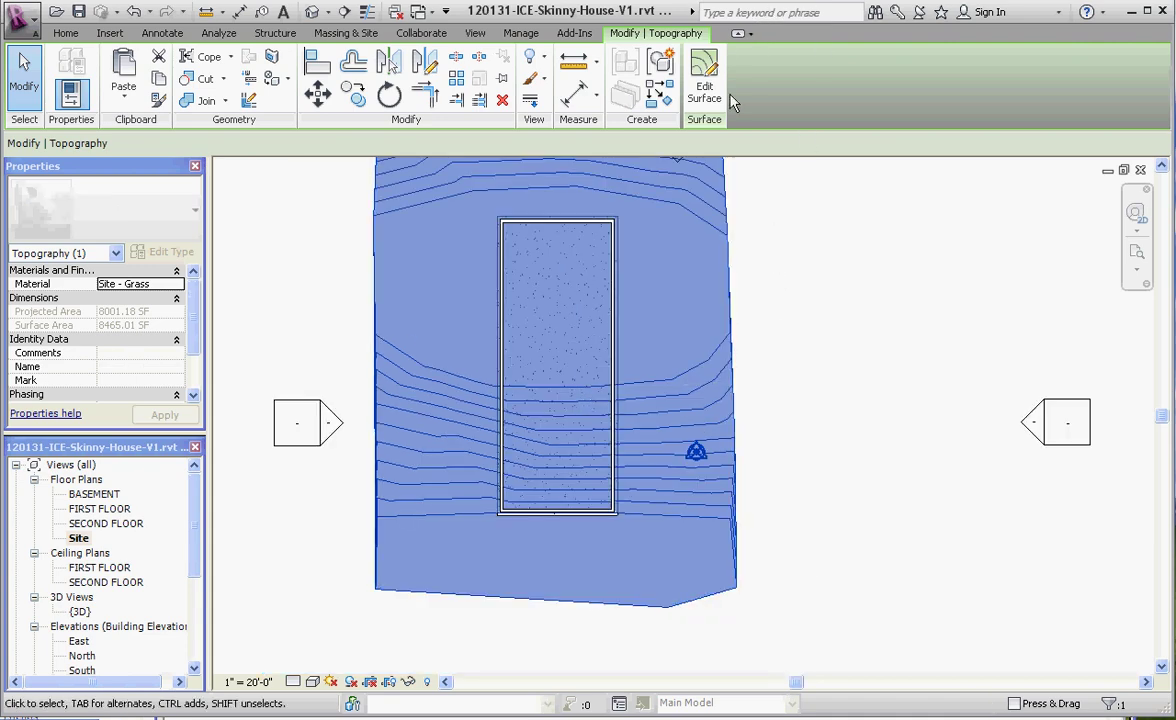
click(704, 75)
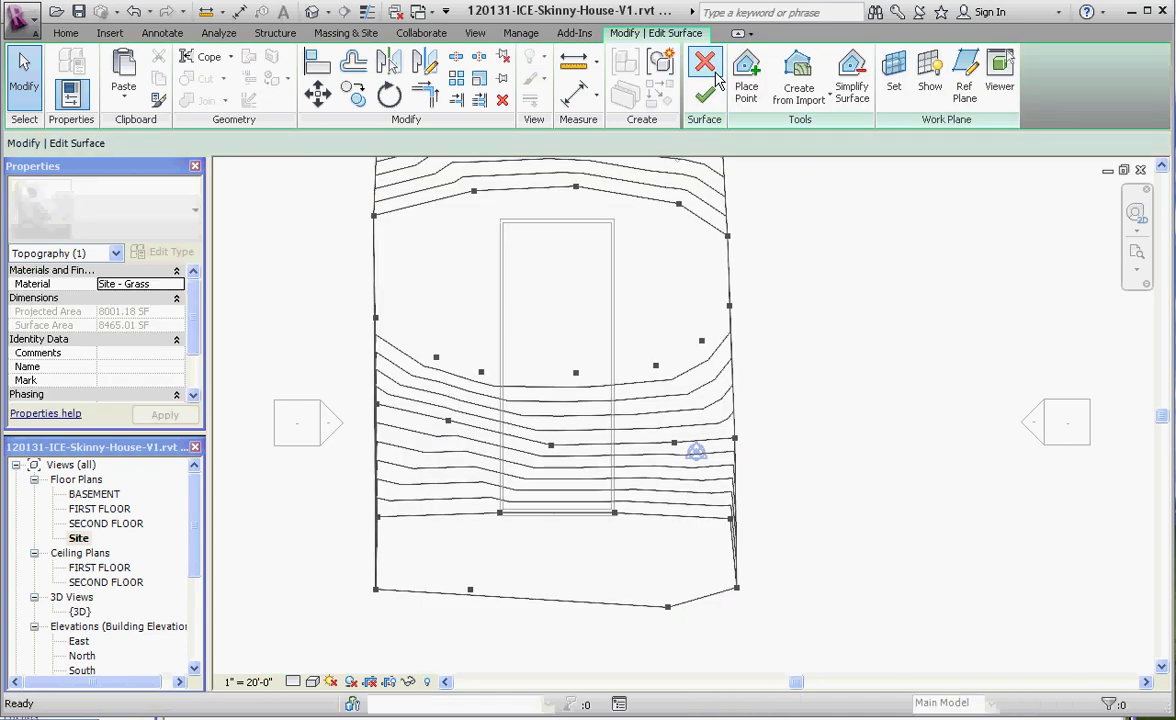
click(551, 446)
scroll(551, 446, up, 2)
drag(551, 446, 564, 418)
Step: Move another interior point and a boundary point upward, then finish the surface
click(969, 381)
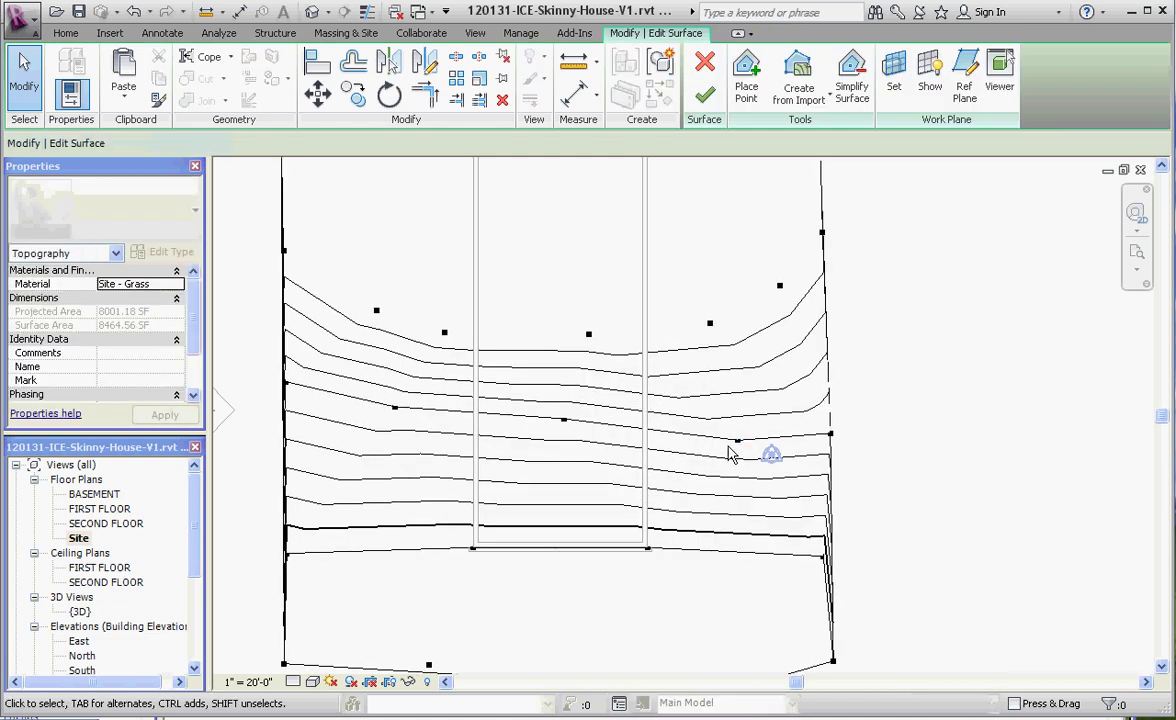
click(738, 439)
drag(738, 438, 741, 421)
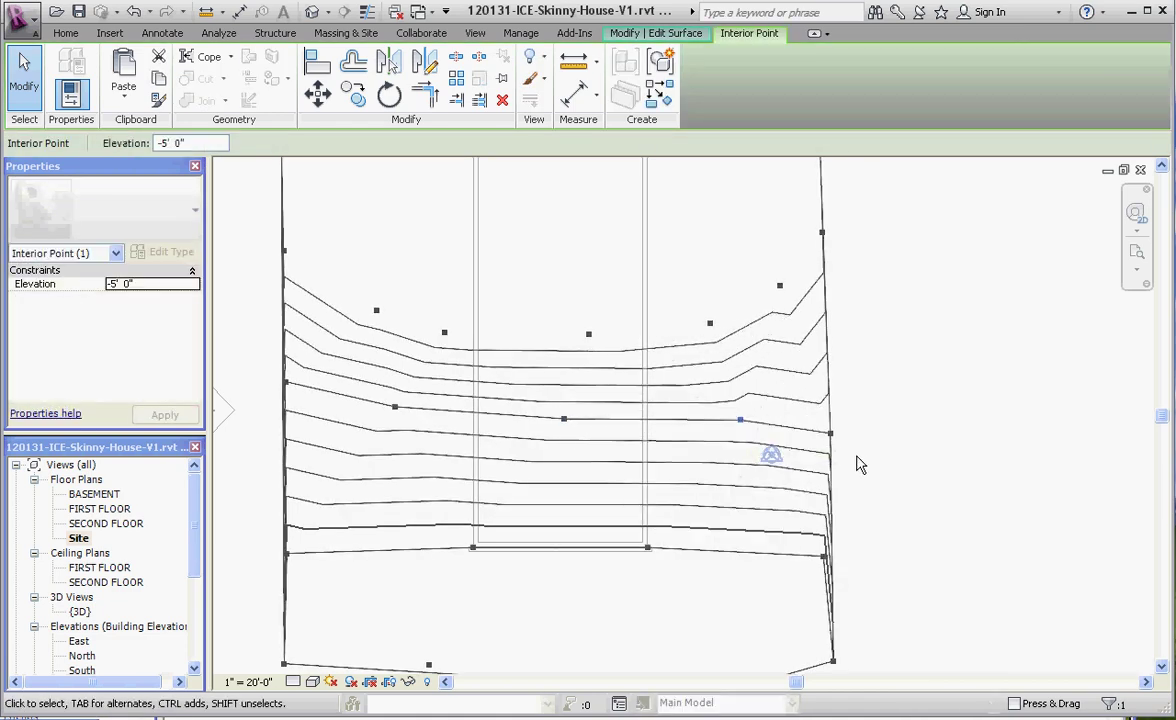
click(830, 434)
drag(830, 434, 824, 405)
click(843, 419)
scroll(835, 430, down, 3)
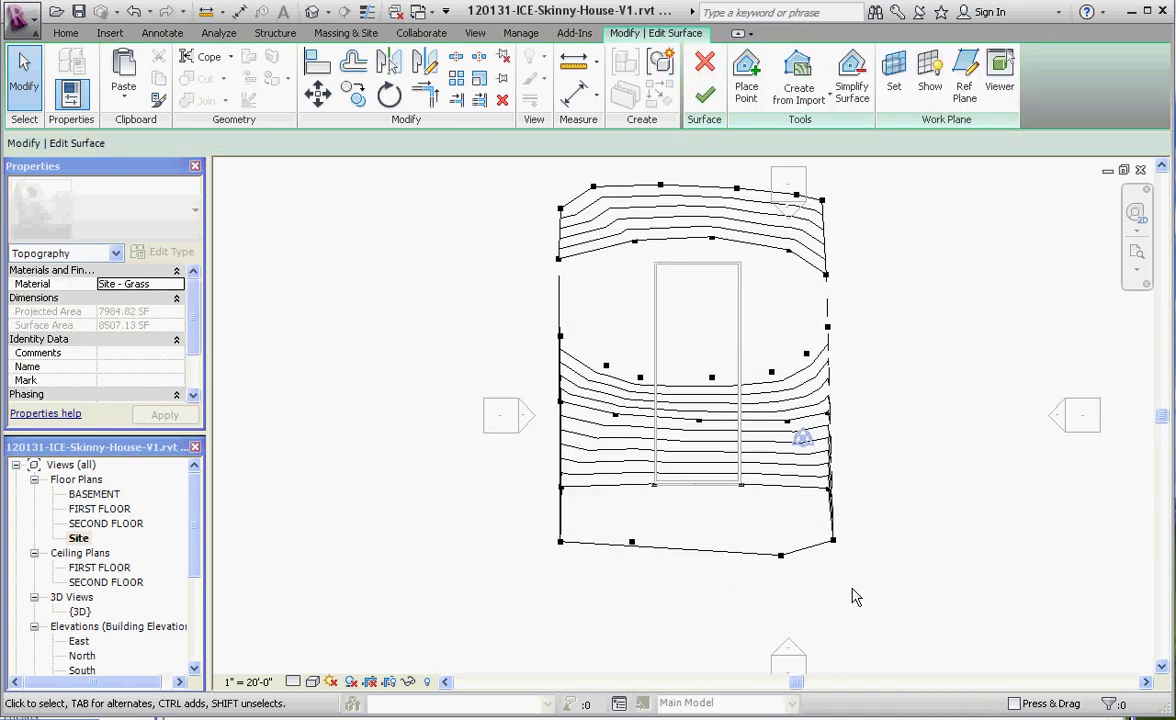
click(704, 94)
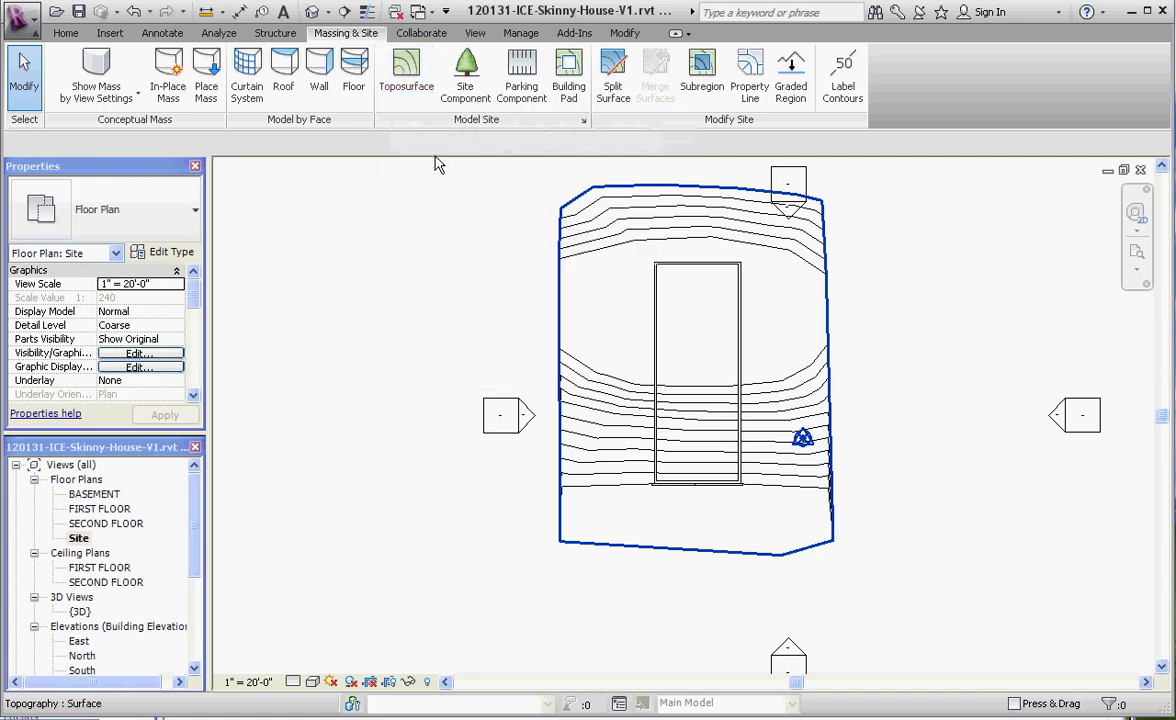
Step: Place RPC deciduous trees at the top-left, left and lower right of the house, including a Gray Birch
click(465, 75)
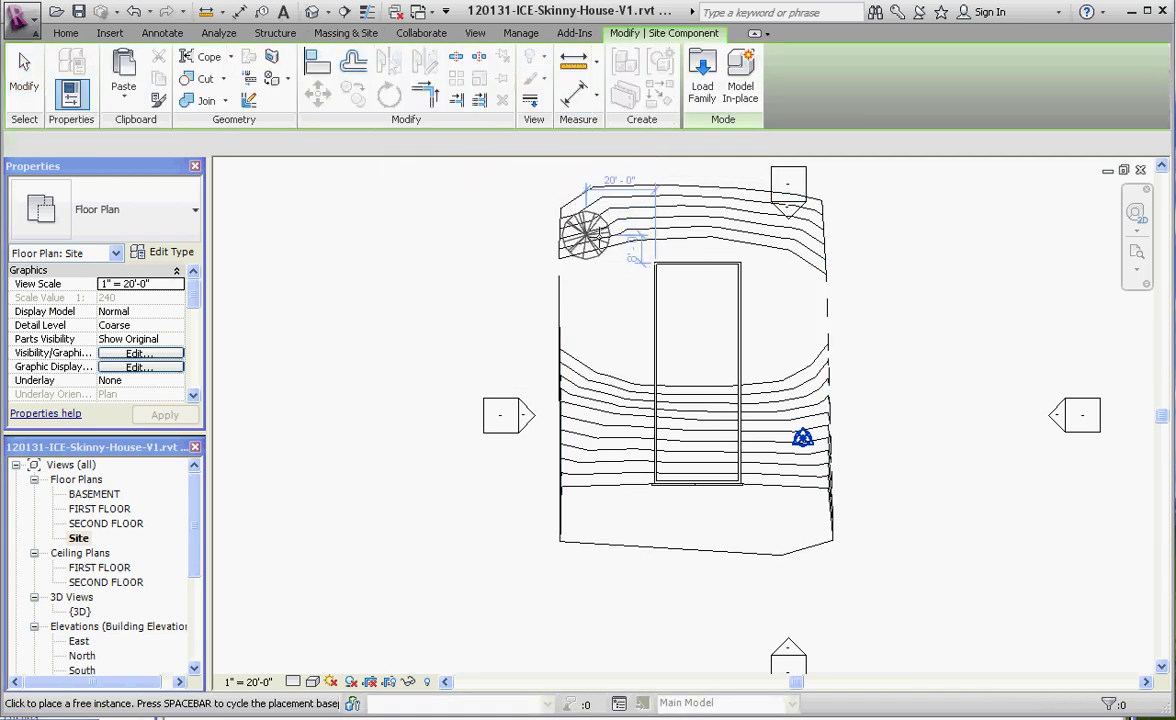
click(600, 232)
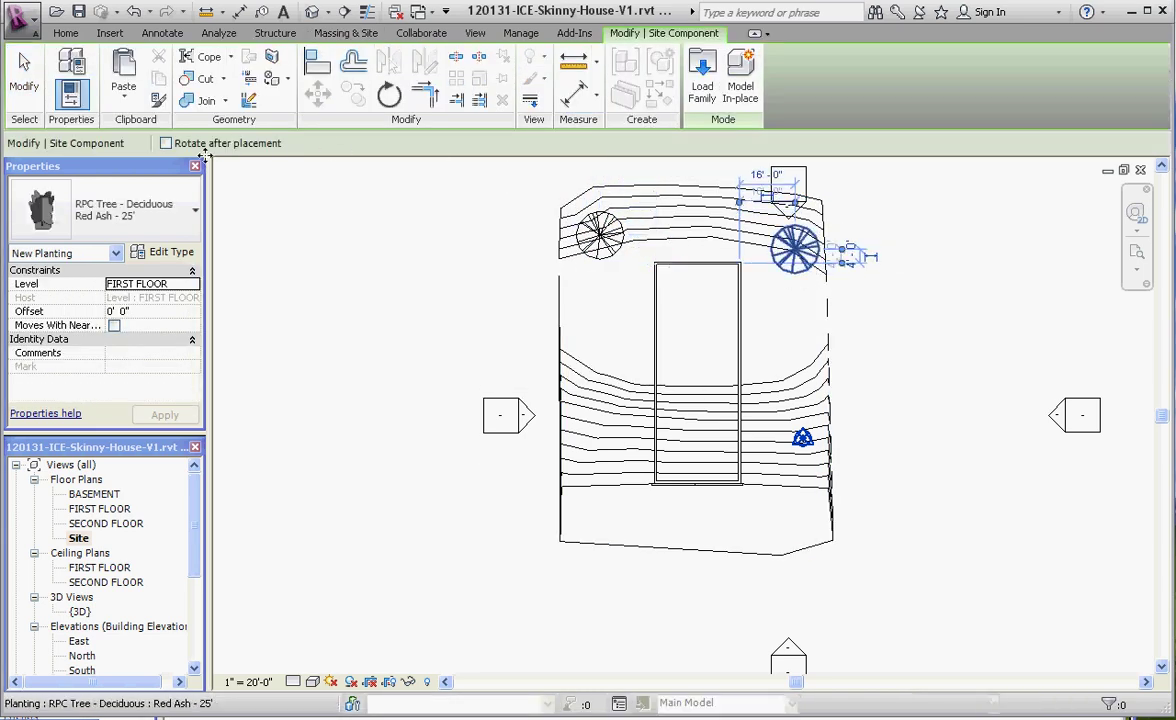
click(195, 210)
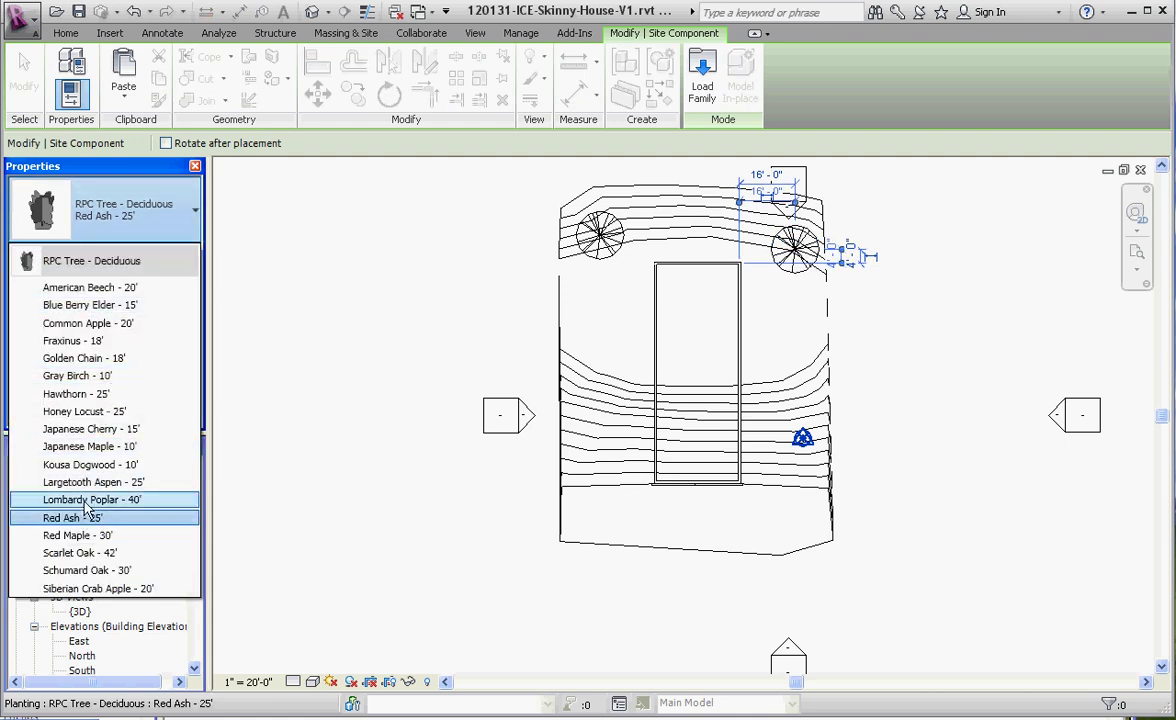
key(Escape)
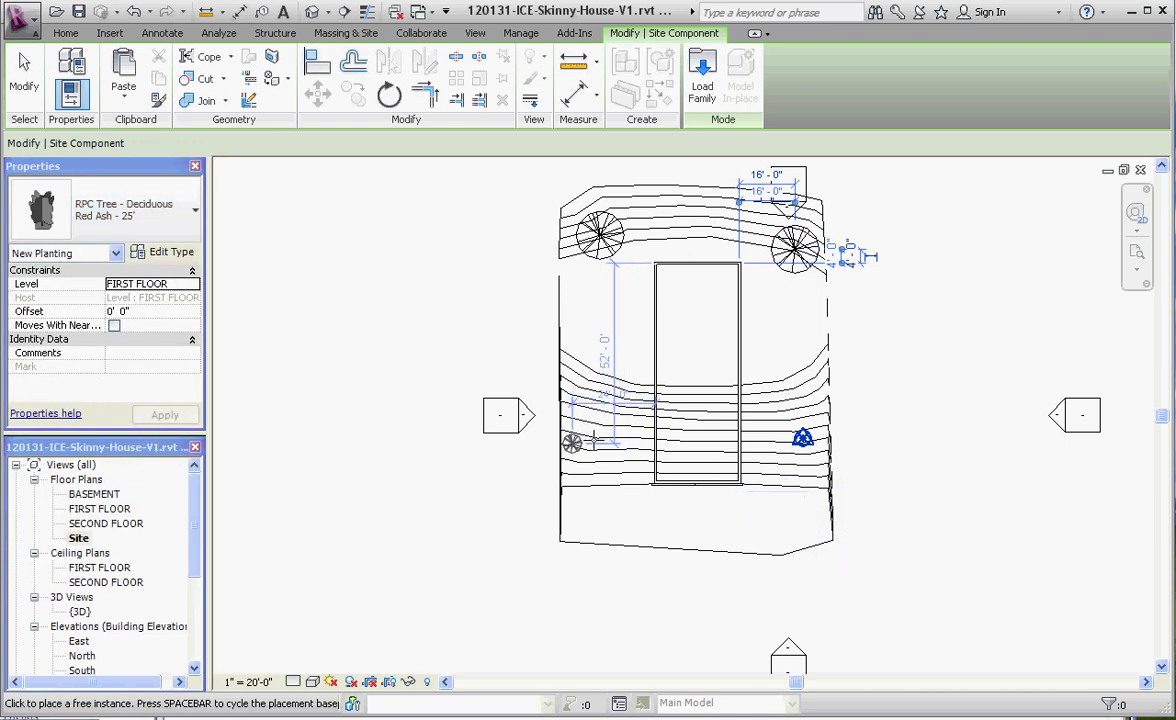
click(600, 443)
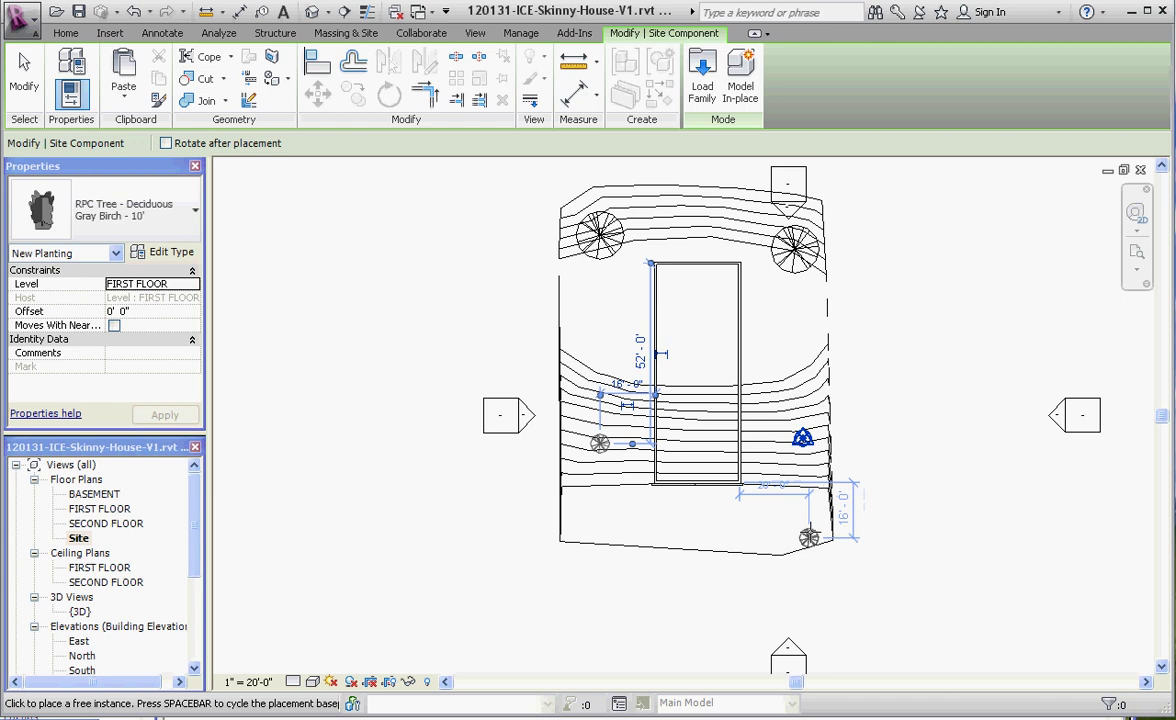
click(808, 523)
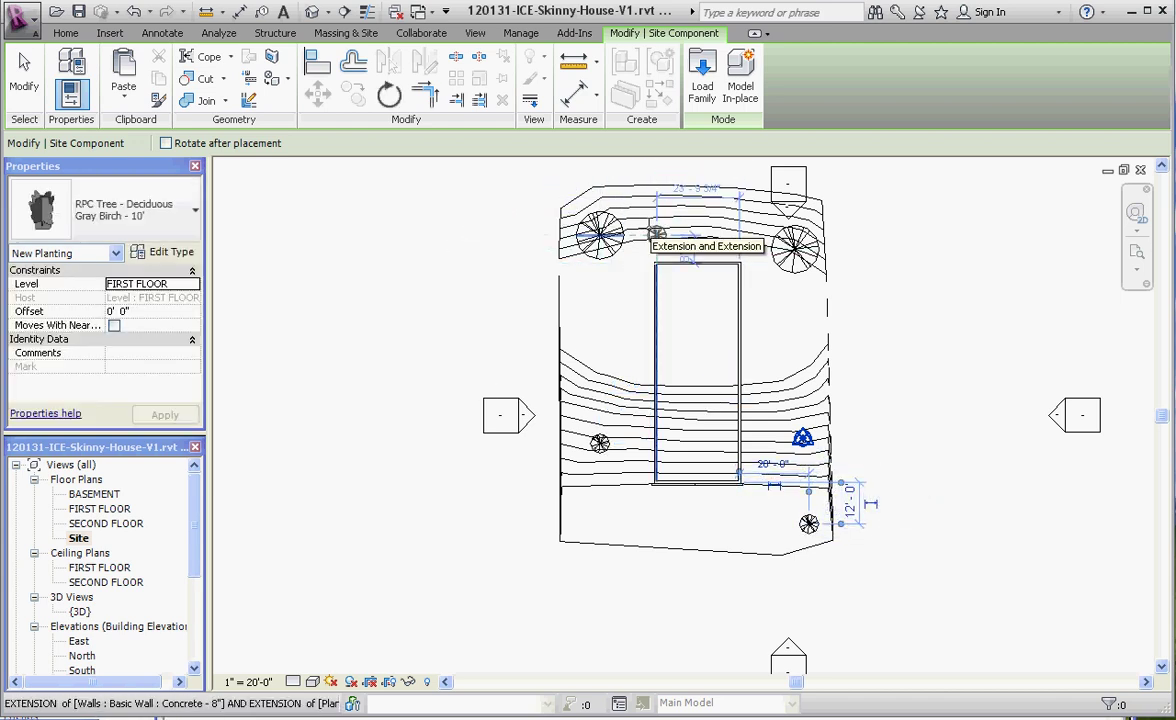
key(Escape)
key(Escape)
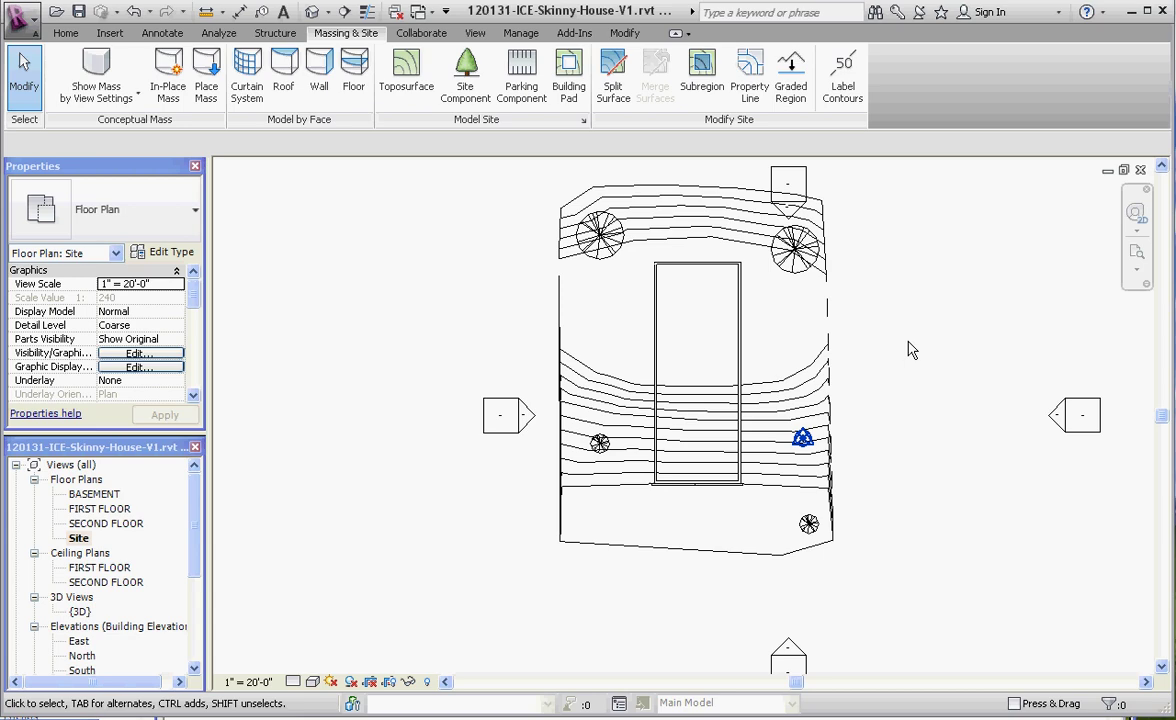
scroll(867, 352, up, 1)
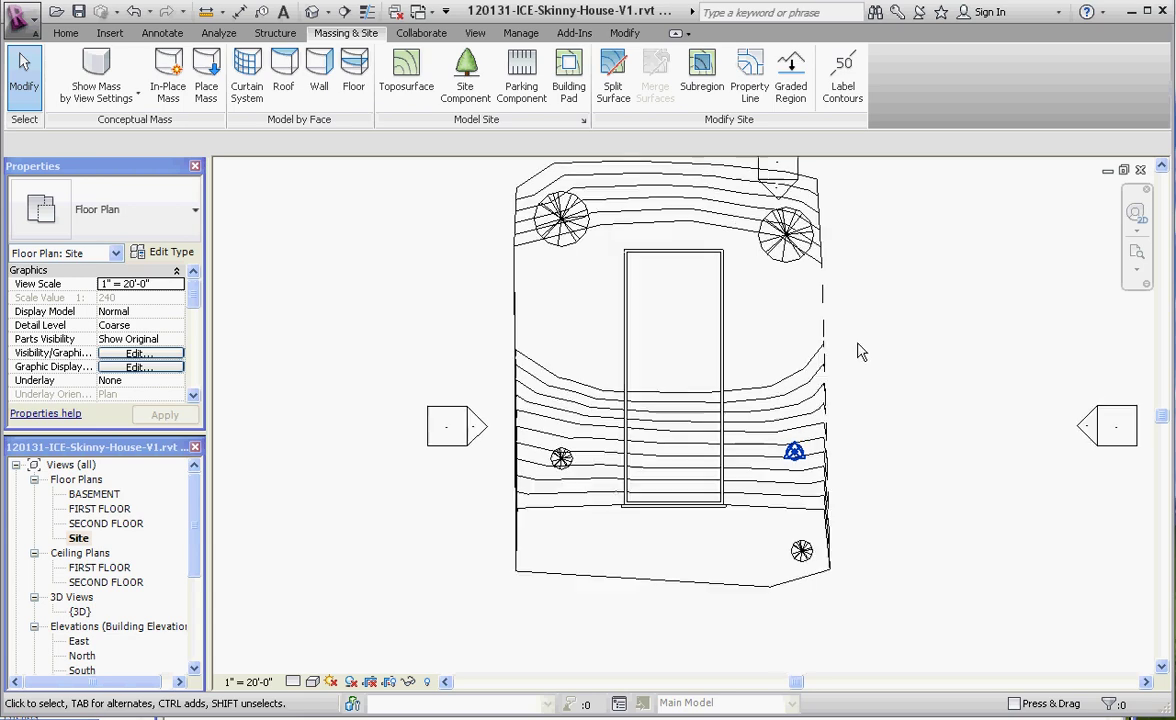
Step: Create a building pad boundary from the house's top, left, bottom and right walls
click(570, 64)
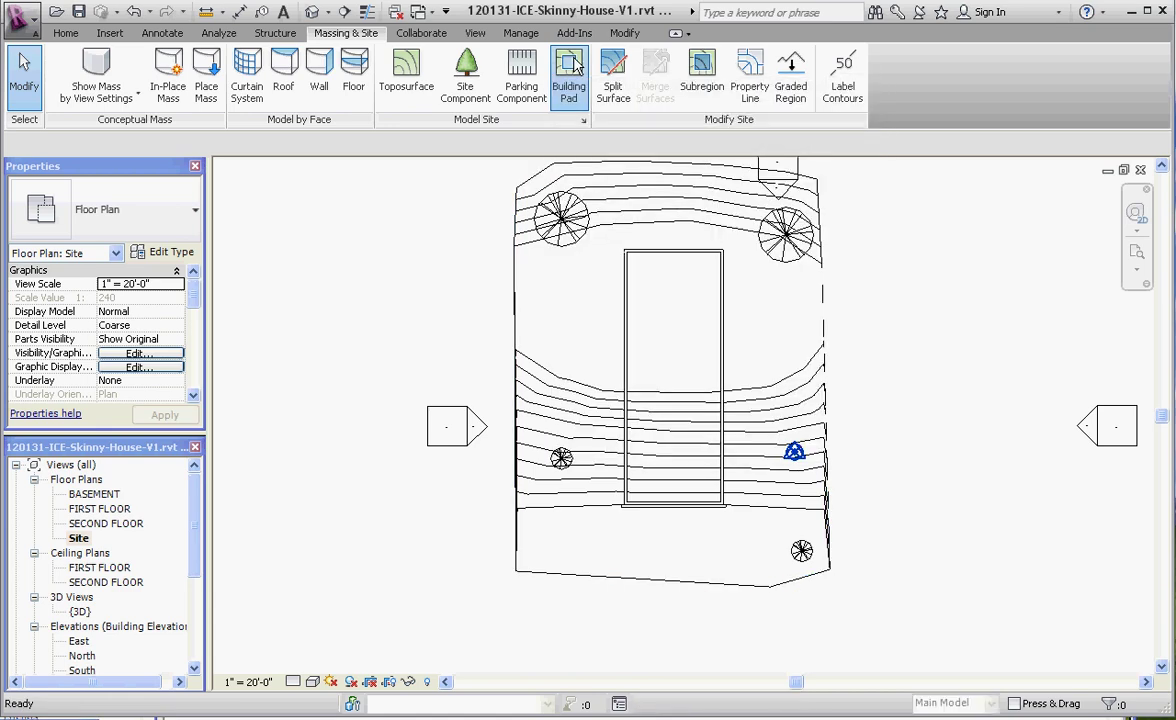
click(633, 254)
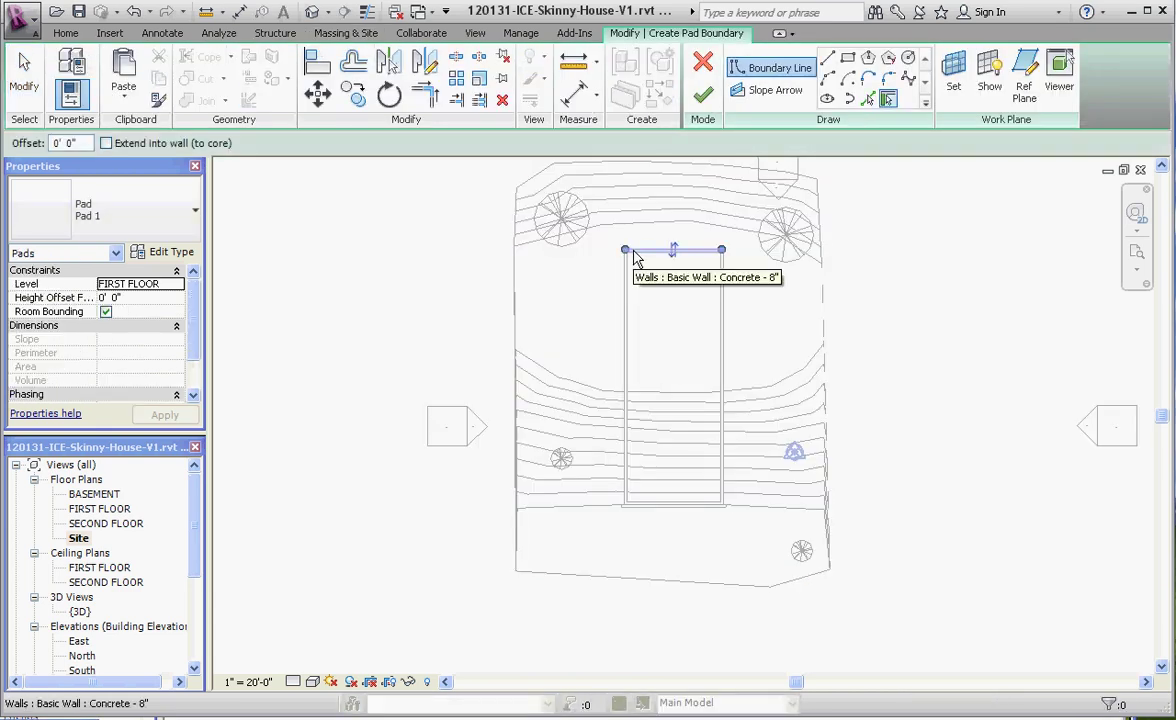
click(627, 300)
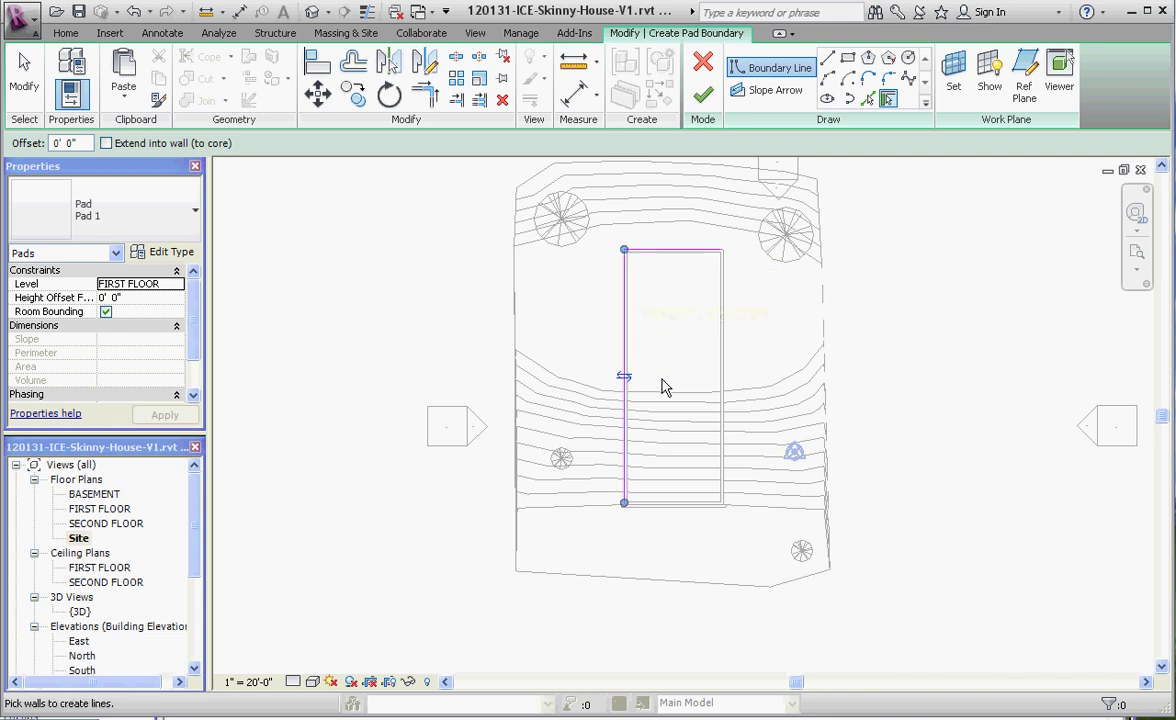
click(682, 508)
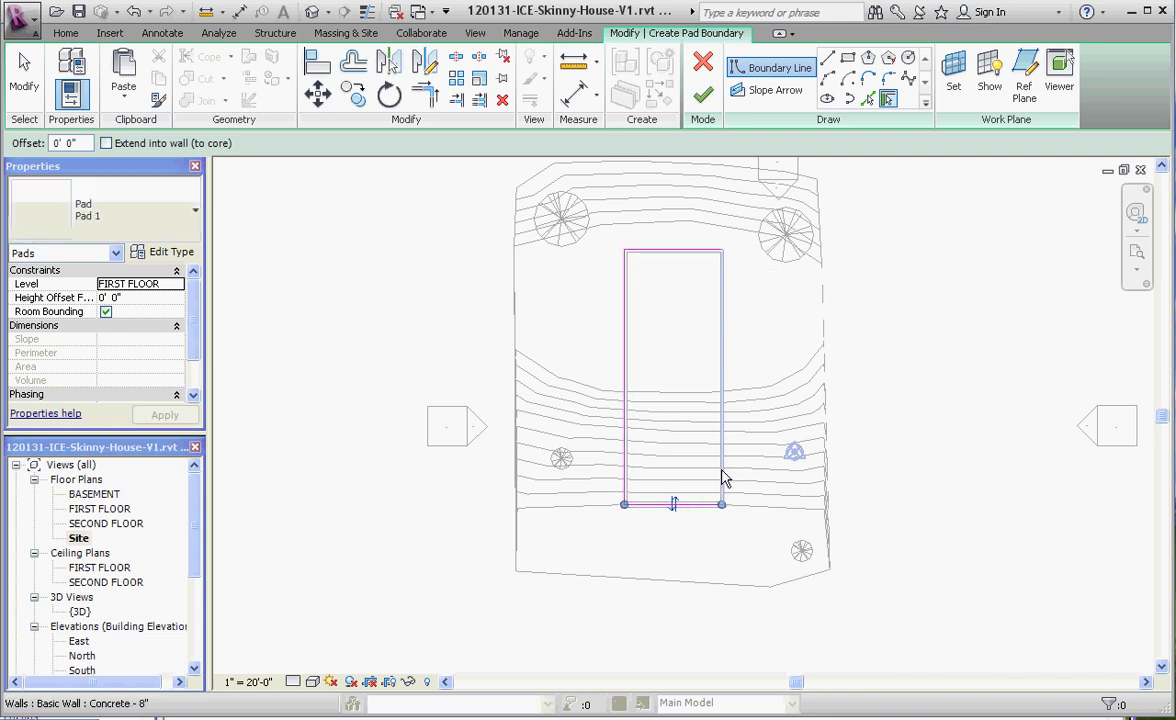
click(725, 473)
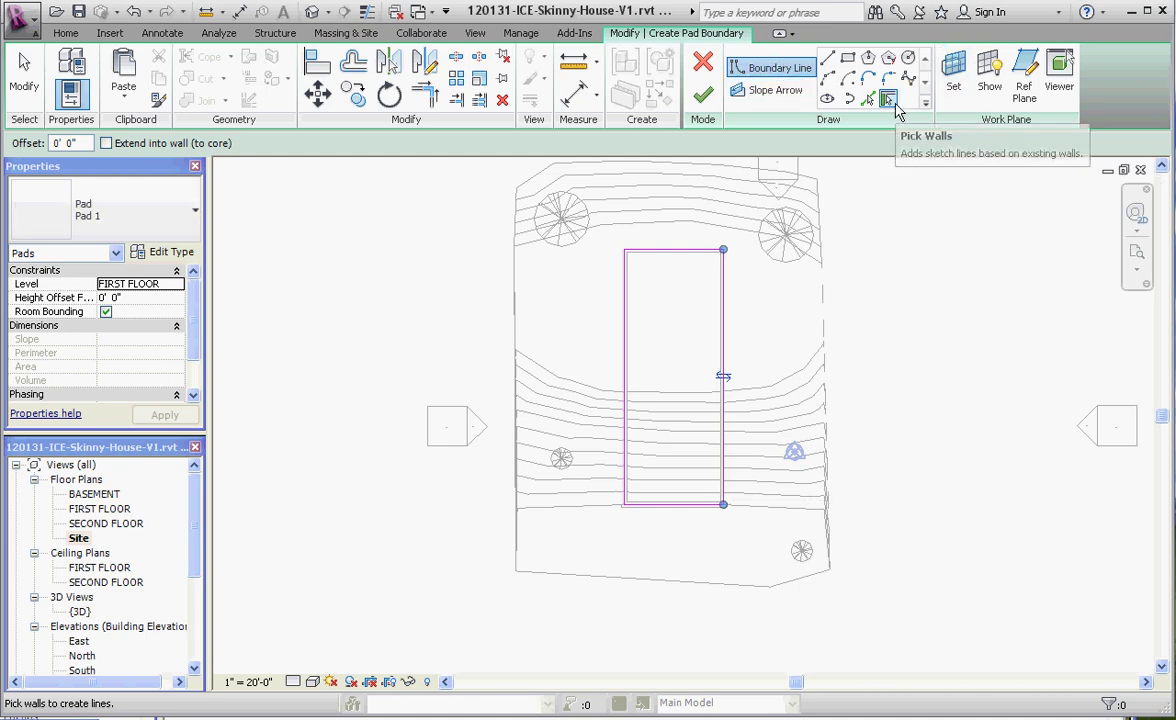
scroll(628, 258, up, 4)
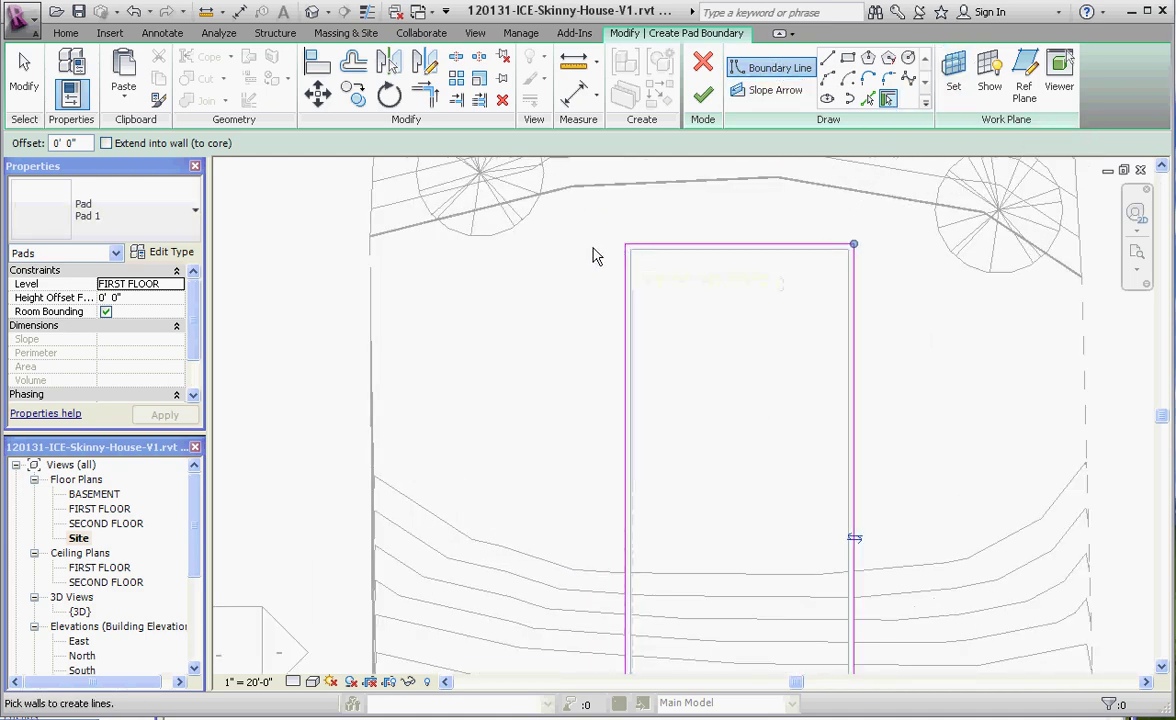
scroll(596, 255, down, 4)
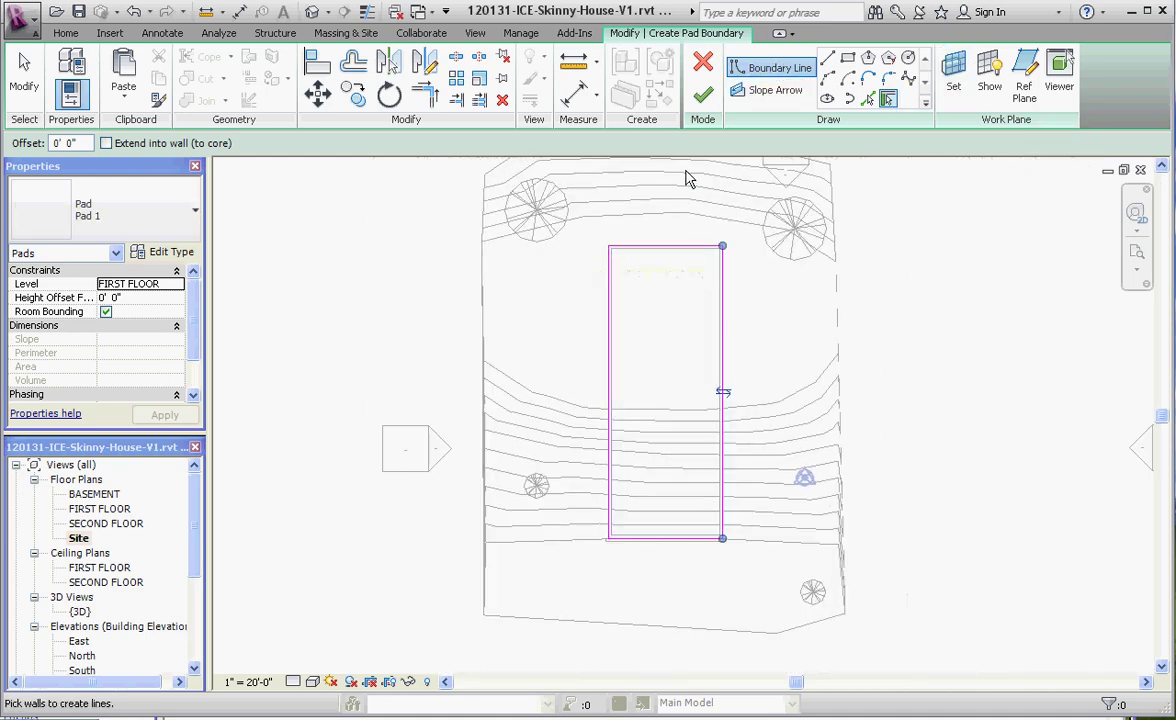
click(708, 100)
Step: Set the pad's Level to BASEMENT and finish the building pad
click(177, 286)
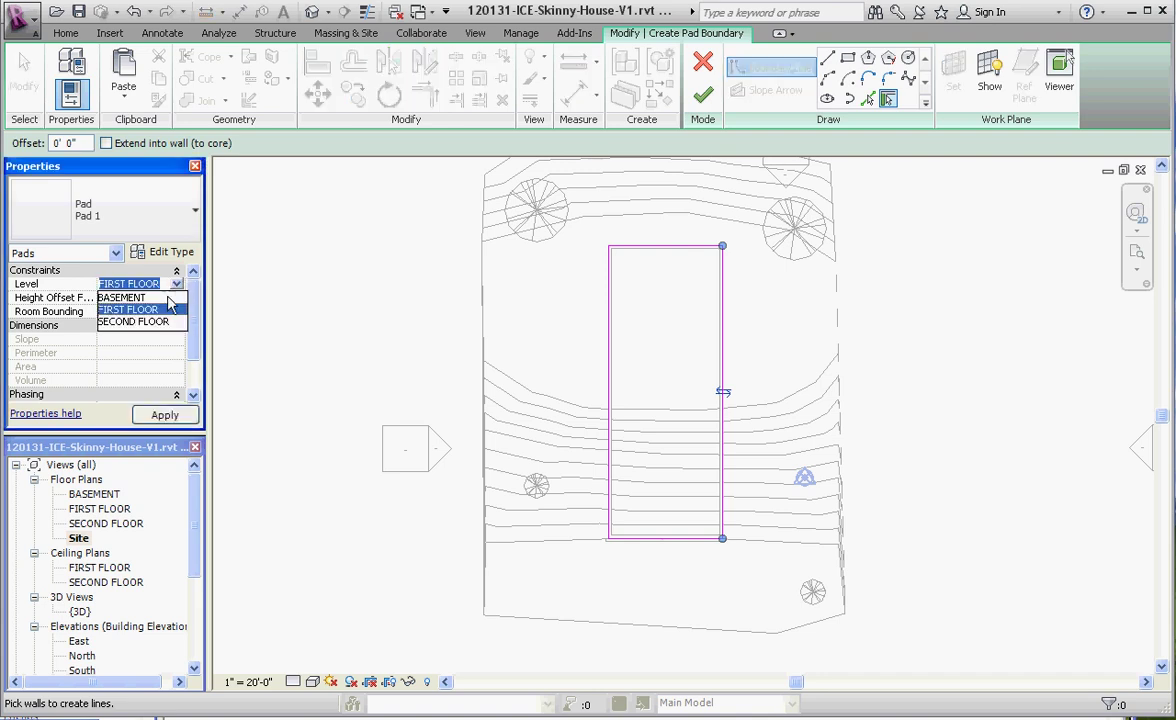
click(153, 298)
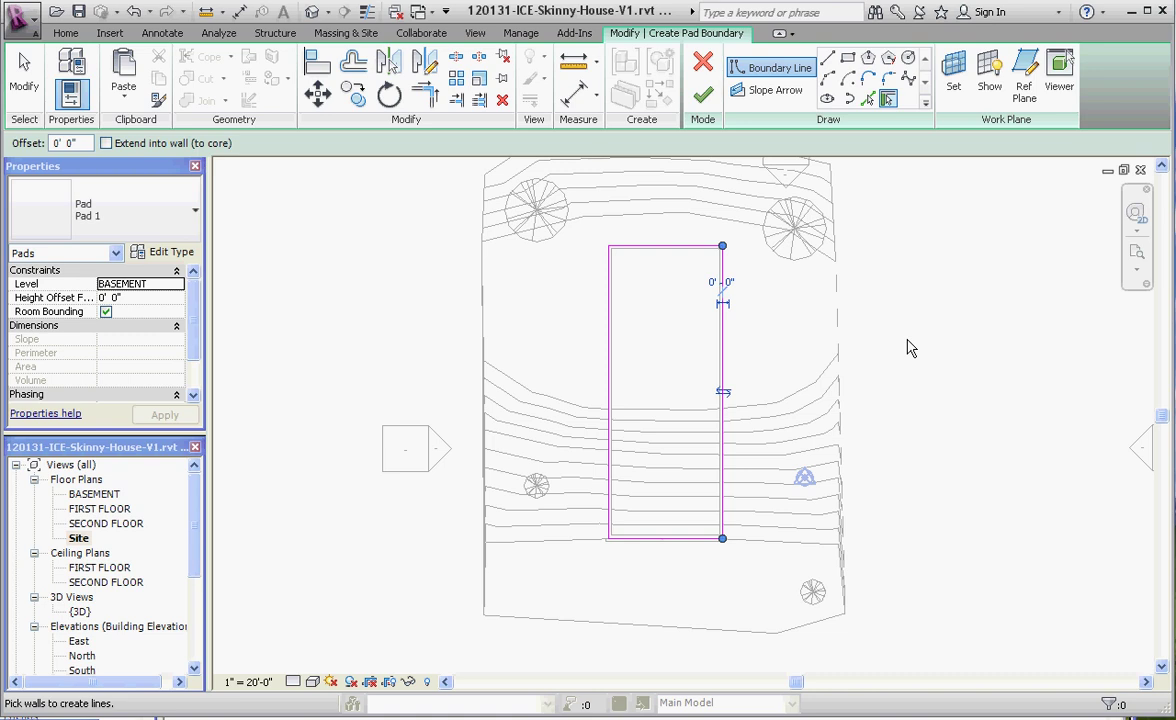
click(703, 103)
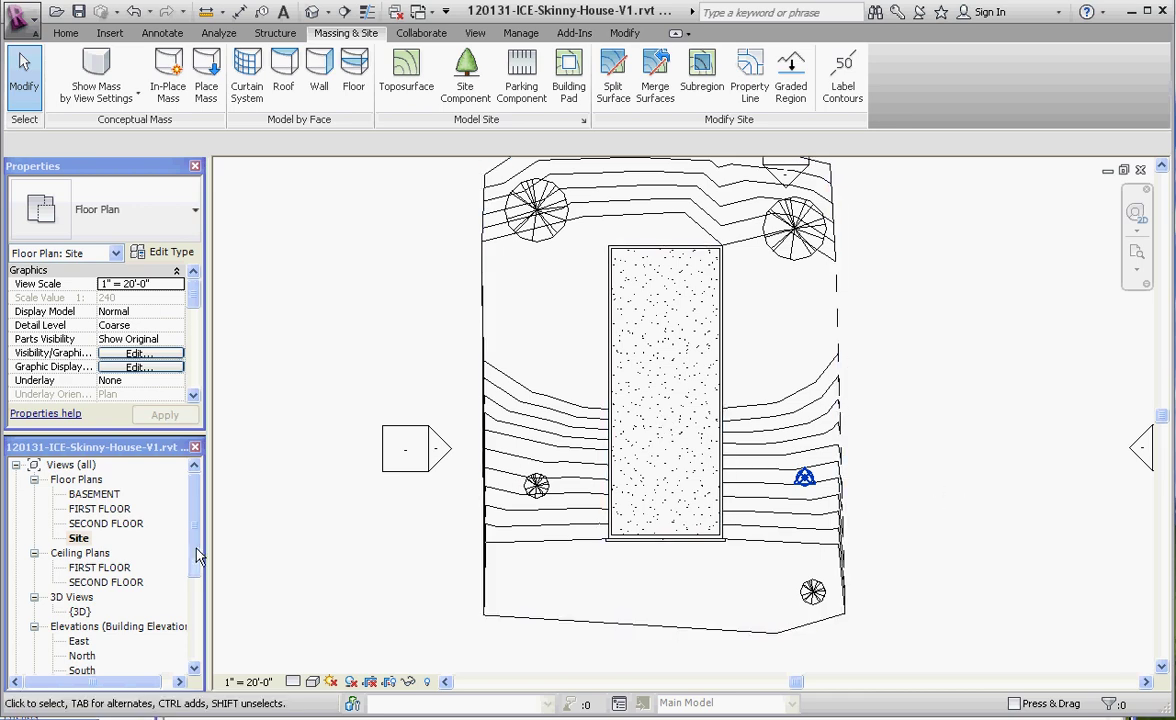
Step: Open Section 1 and drag the crop region's left edge outward
scroll(115, 597, down, 3)
double_click(95, 597)
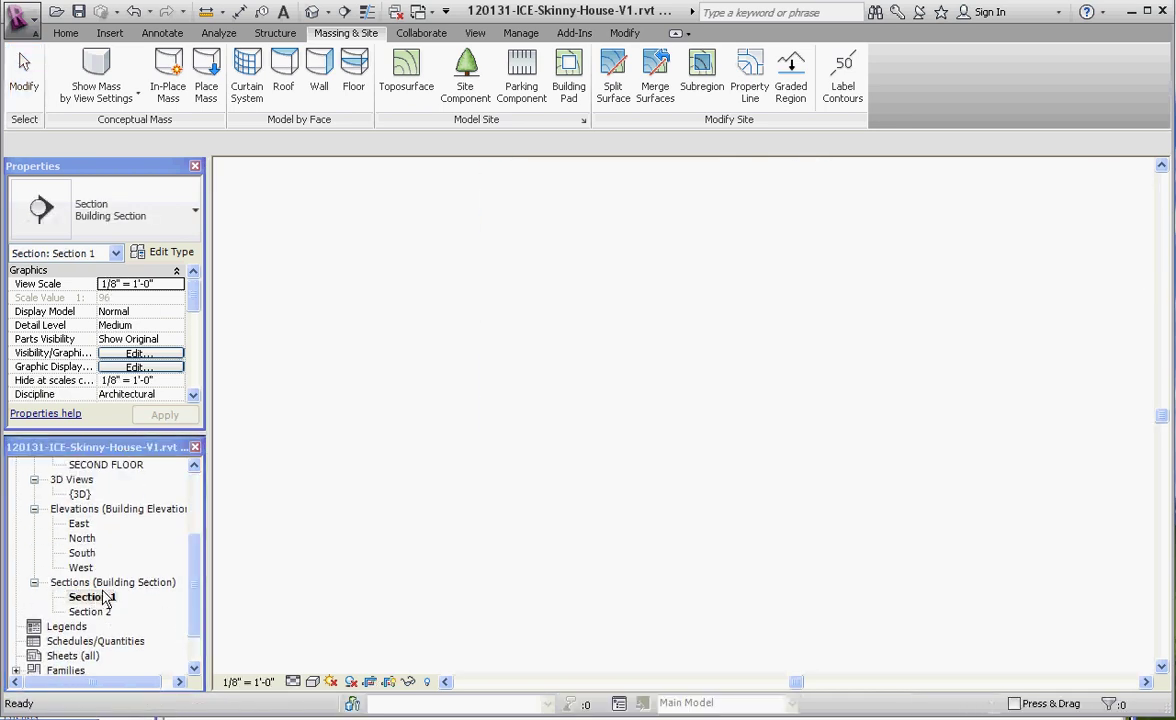
scroll(507, 470, down, 2)
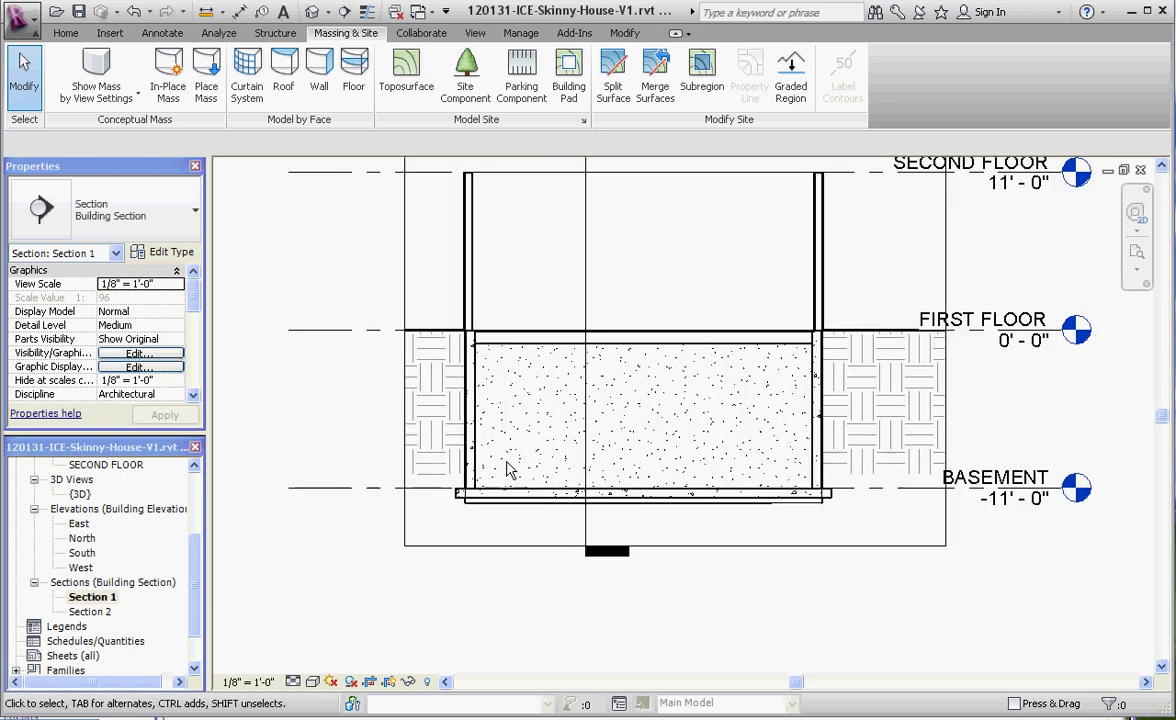
scroll(346, 441, up, 2)
scroll(497, 408, down, 2)
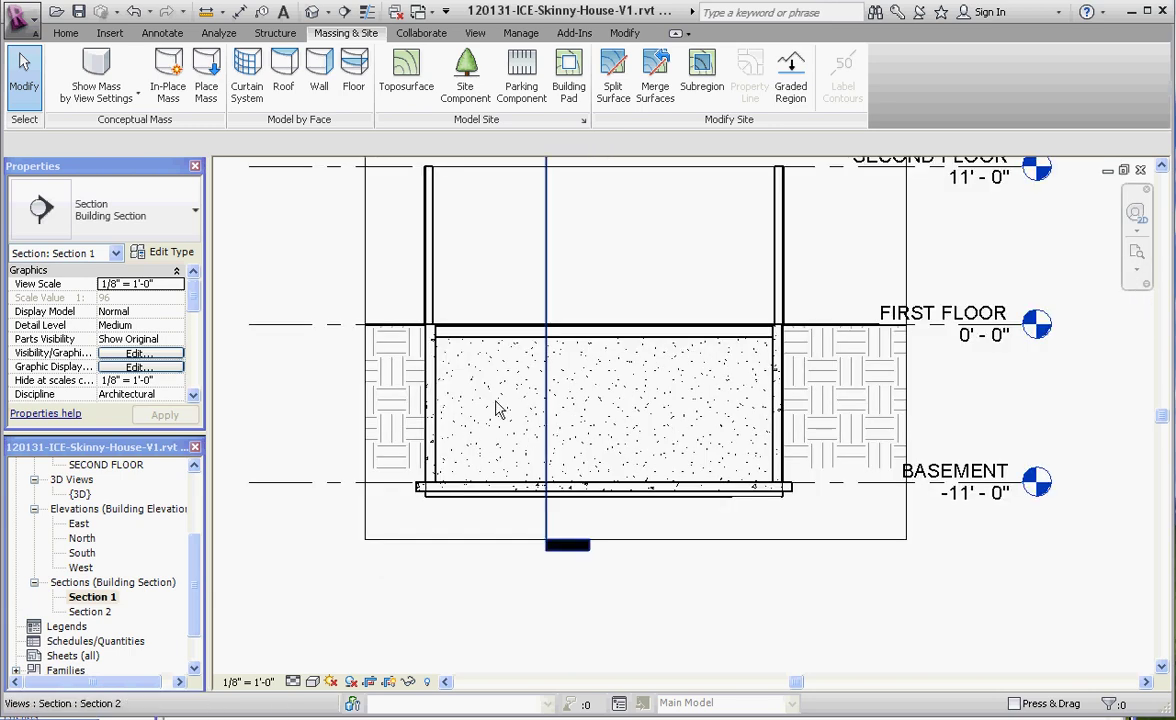
click(366, 428)
drag(364, 328, 290, 326)
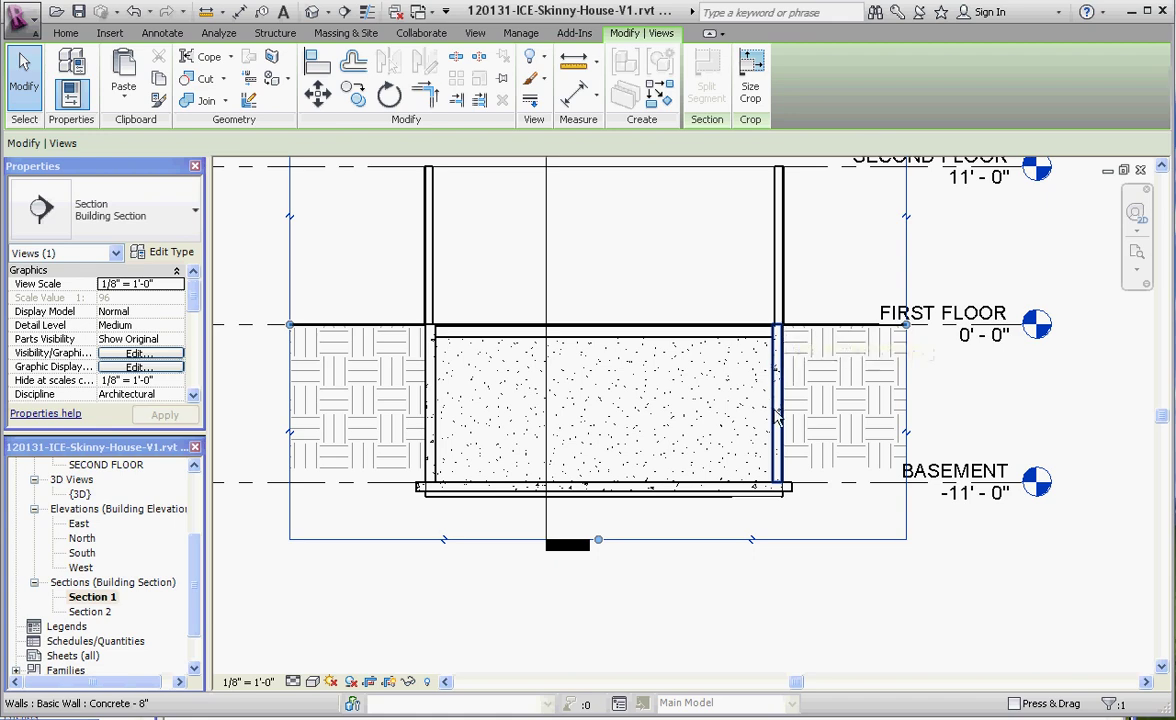
scroll(762, 505, up, 2)
scroll(760, 508, up, 1)
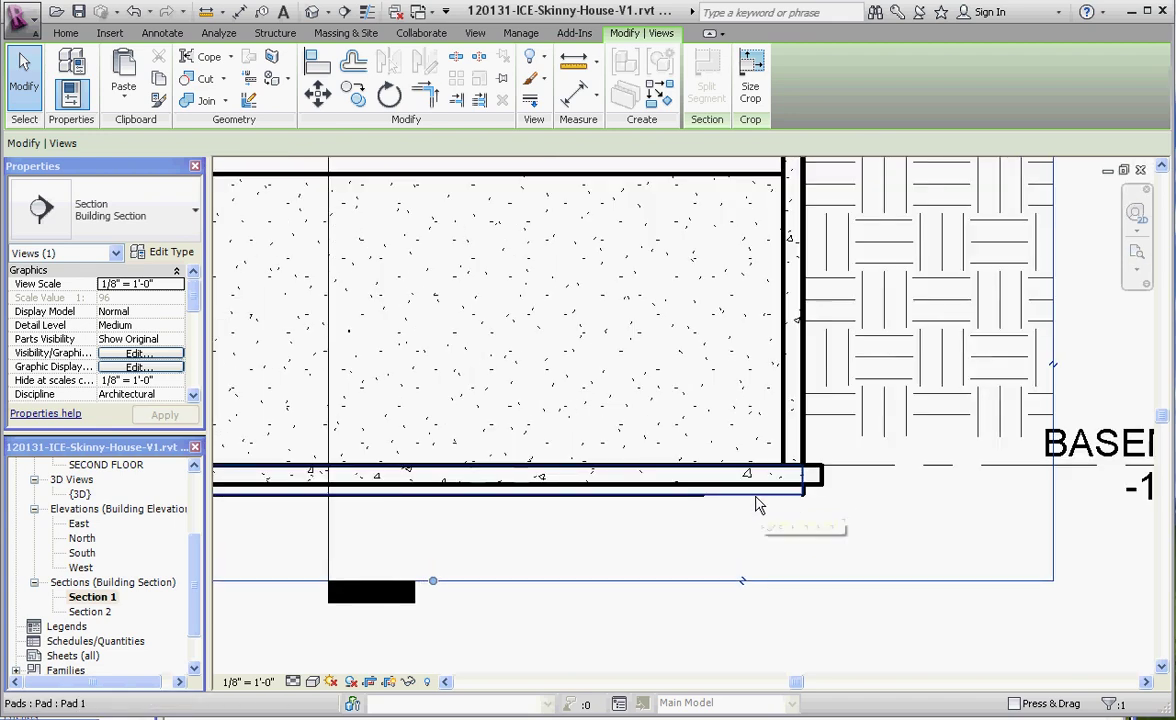
scroll(757, 505, down, 3)
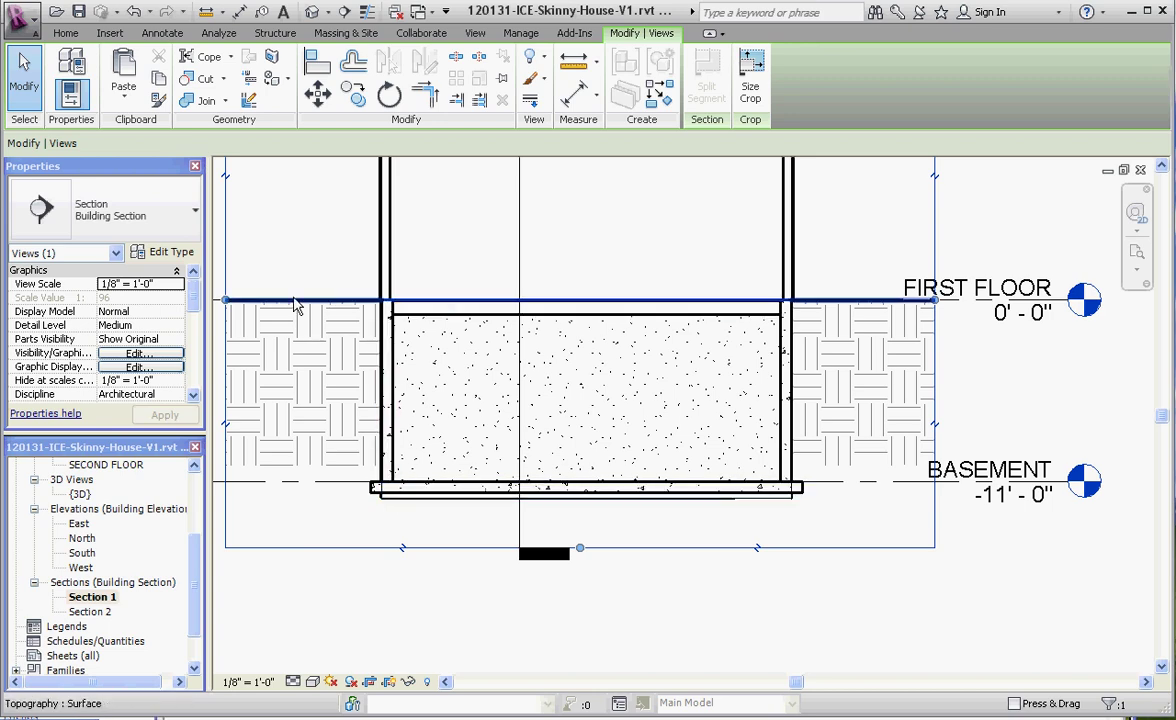
scroll(782, 534, up, 1)
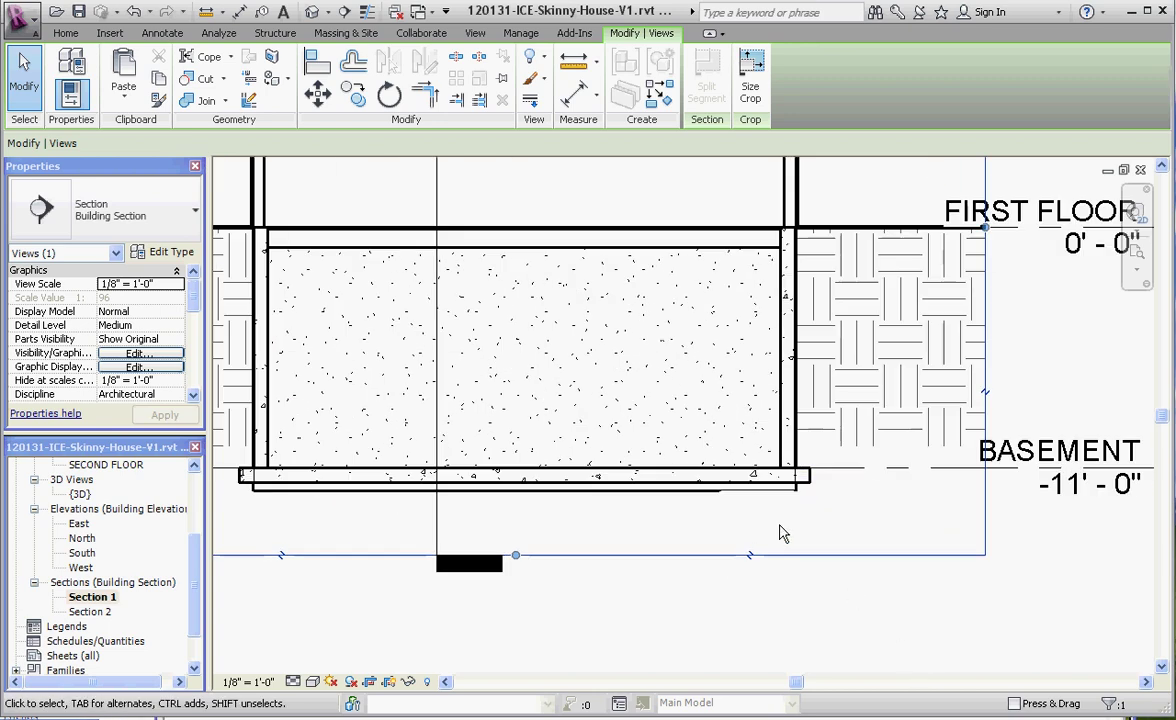
Step: Change the building pad type's structure layer from 1'-0" to 8" thick
click(731, 500)
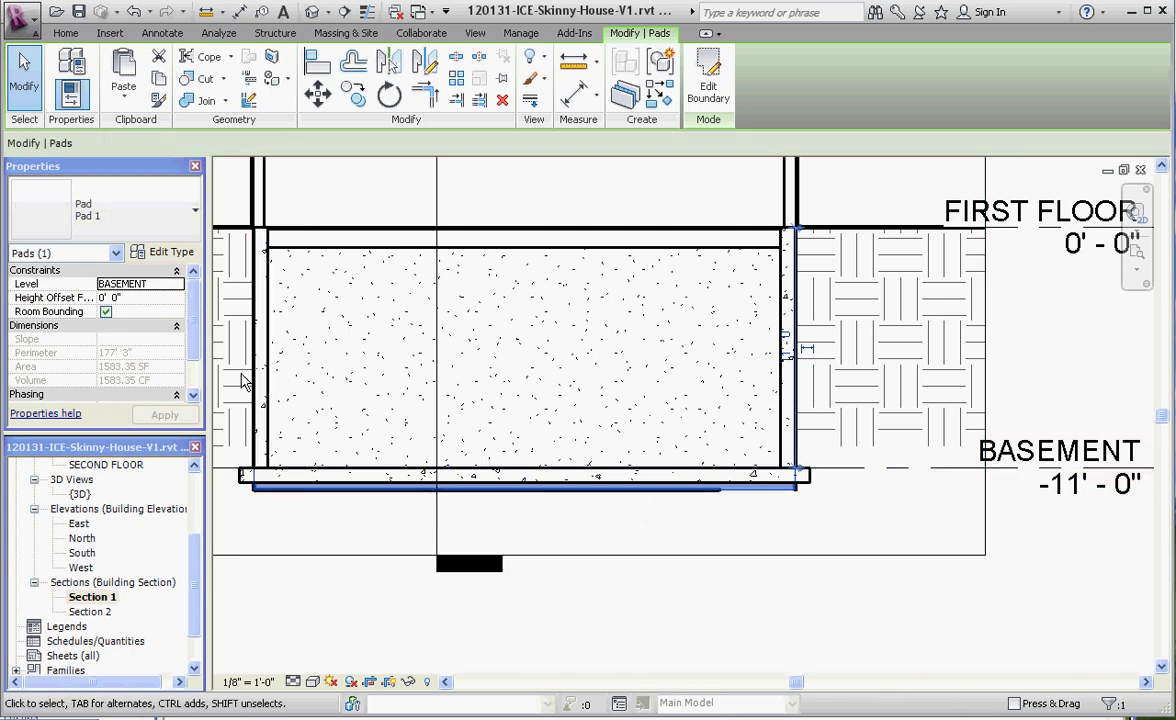
click(175, 256)
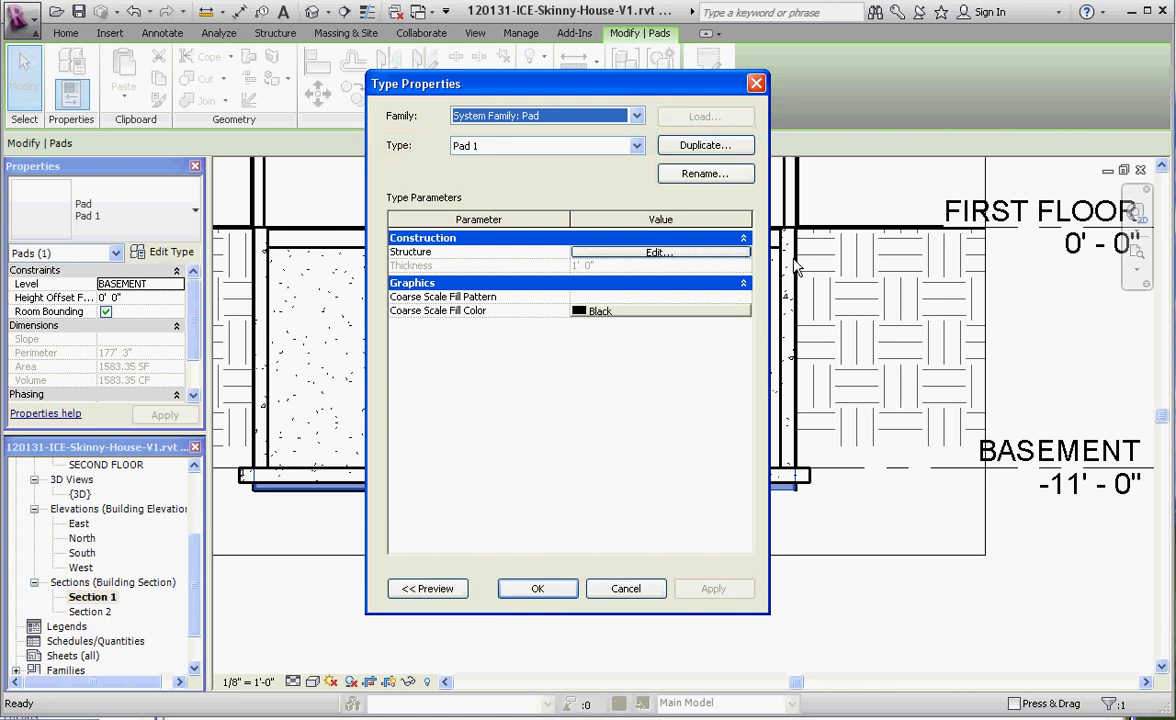
click(676, 253)
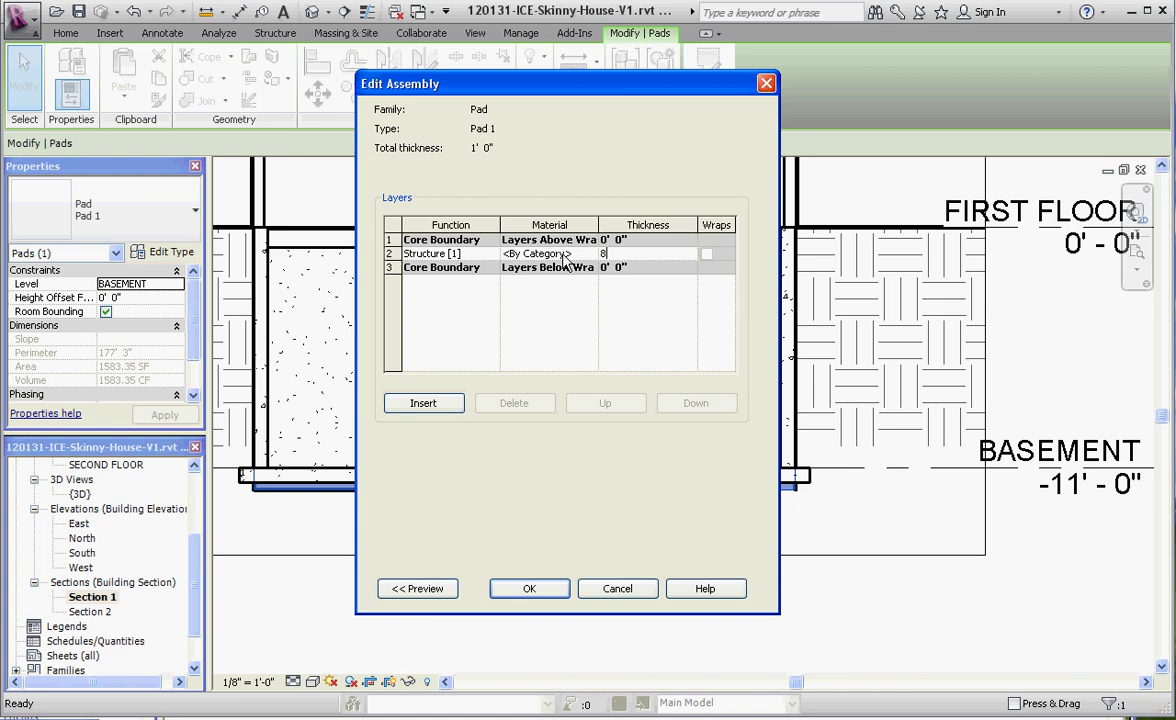
click(546, 588)
click(546, 588)
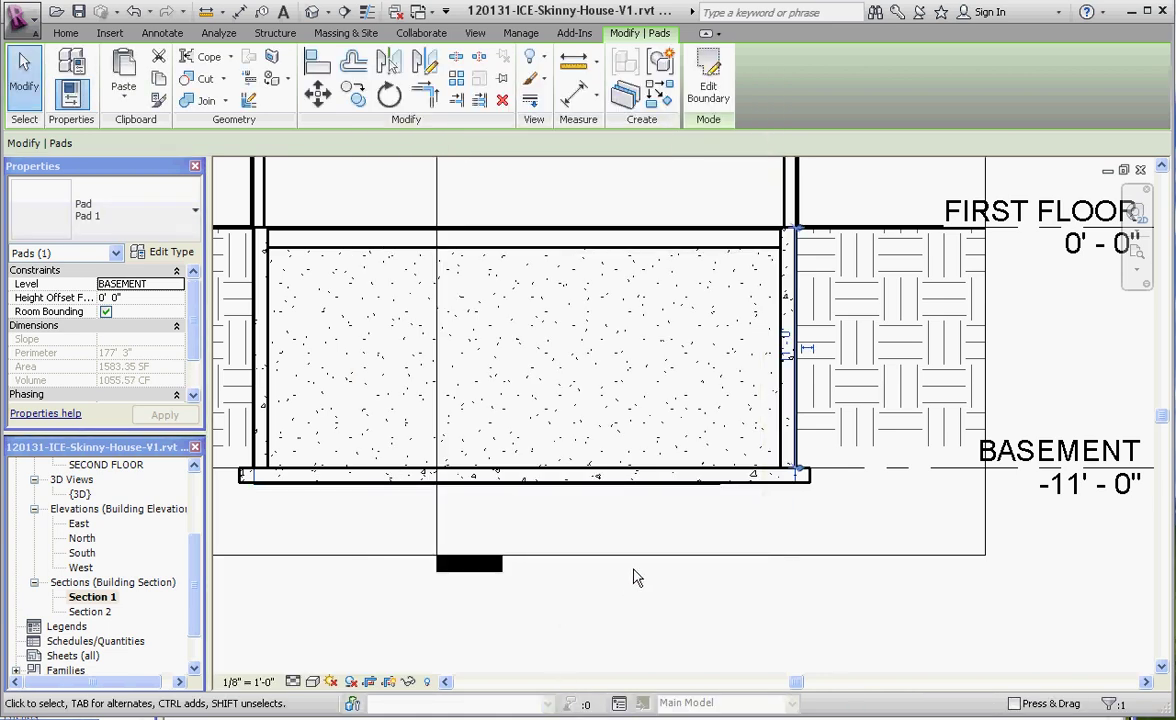
click(633, 575)
scroll(633, 575, down, 3)
scroll(651, 549, down, 3)
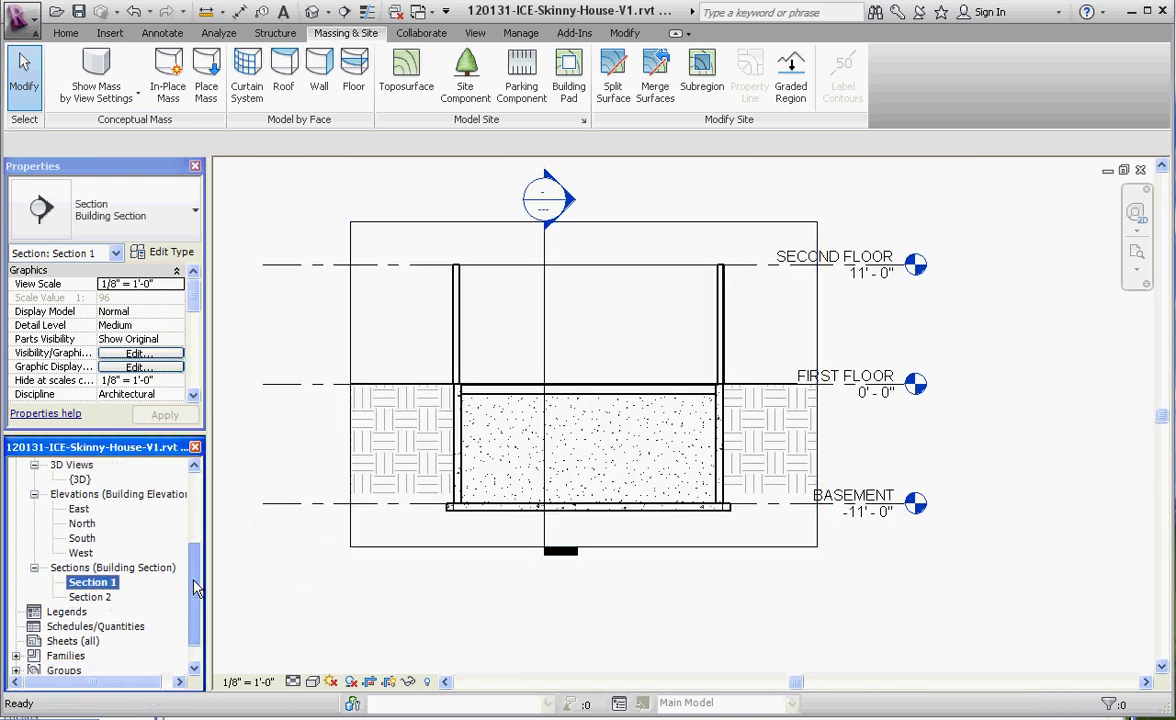
Step: Open the {3D} view and orbit around the house in its cut terrain among the trees
drag(196, 582, 196, 545)
double_click(80, 553)
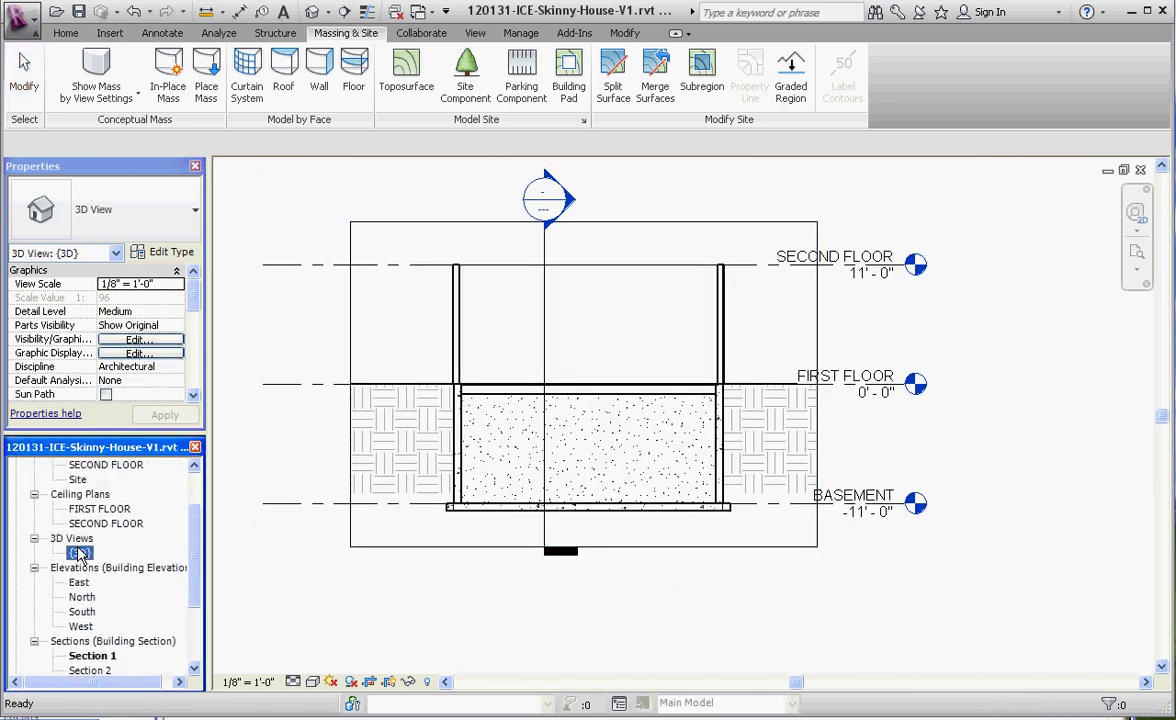
scroll(557, 535, up, 1)
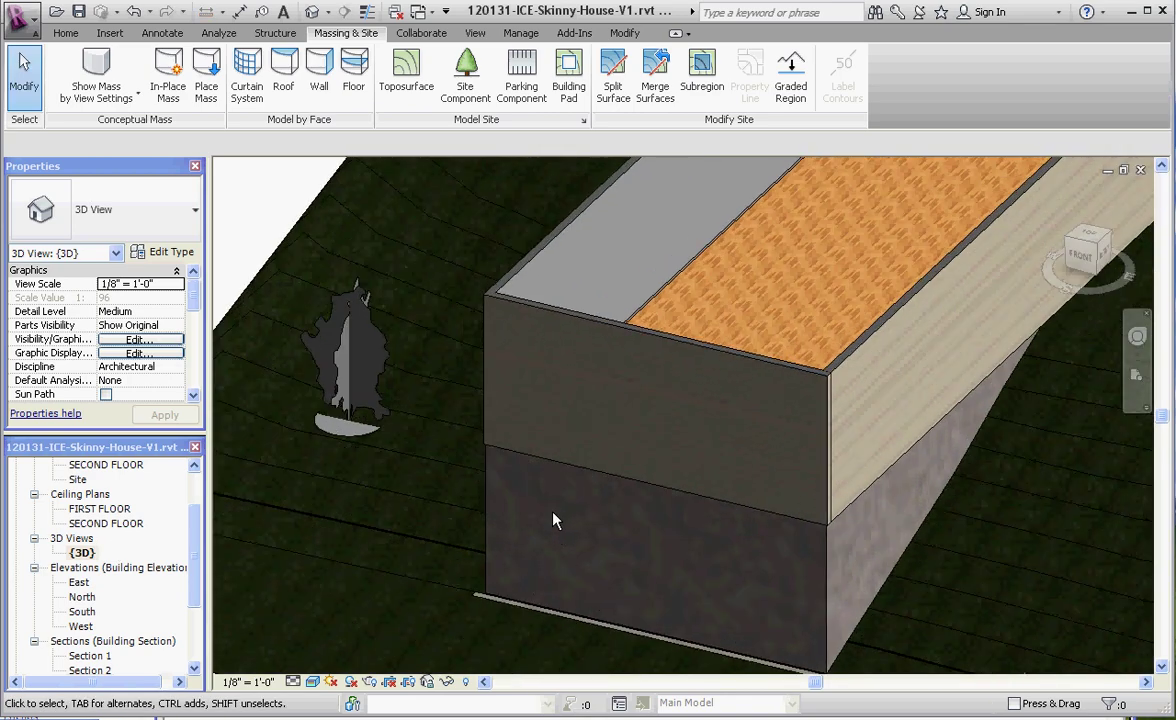
scroll(554, 516, down, 5)
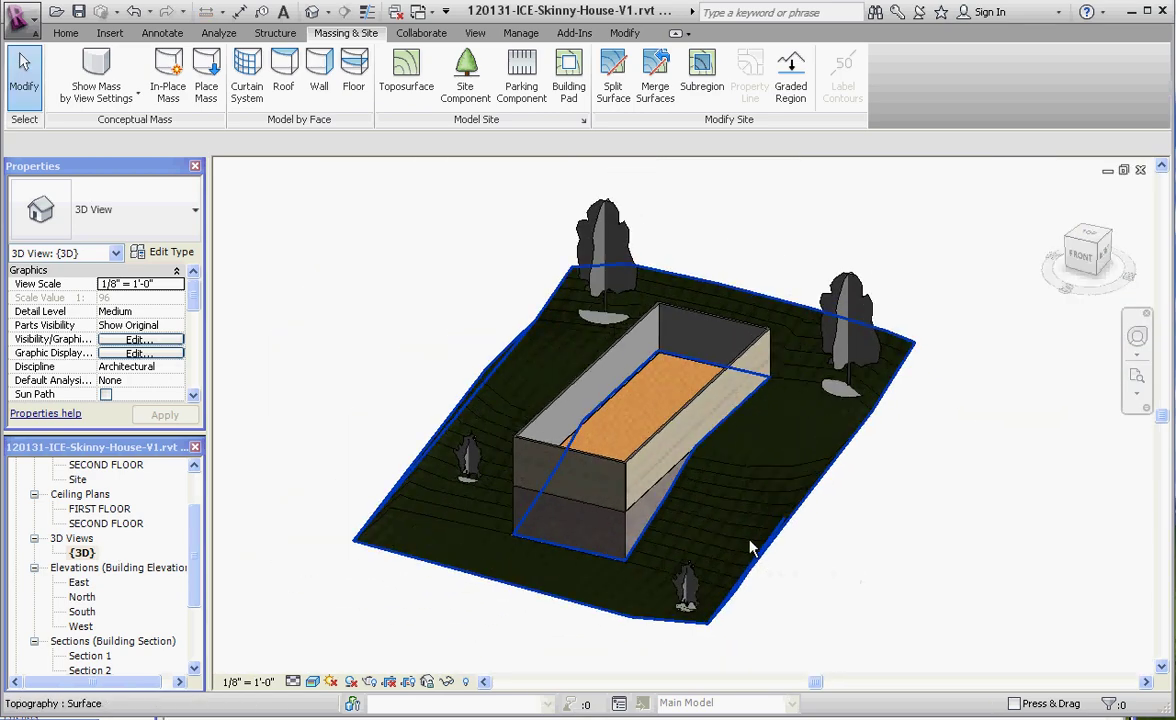
shift+middle_drag(751, 546, 743, 505)
scroll(628, 503, up, 2)
scroll(585, 456, down, 2)
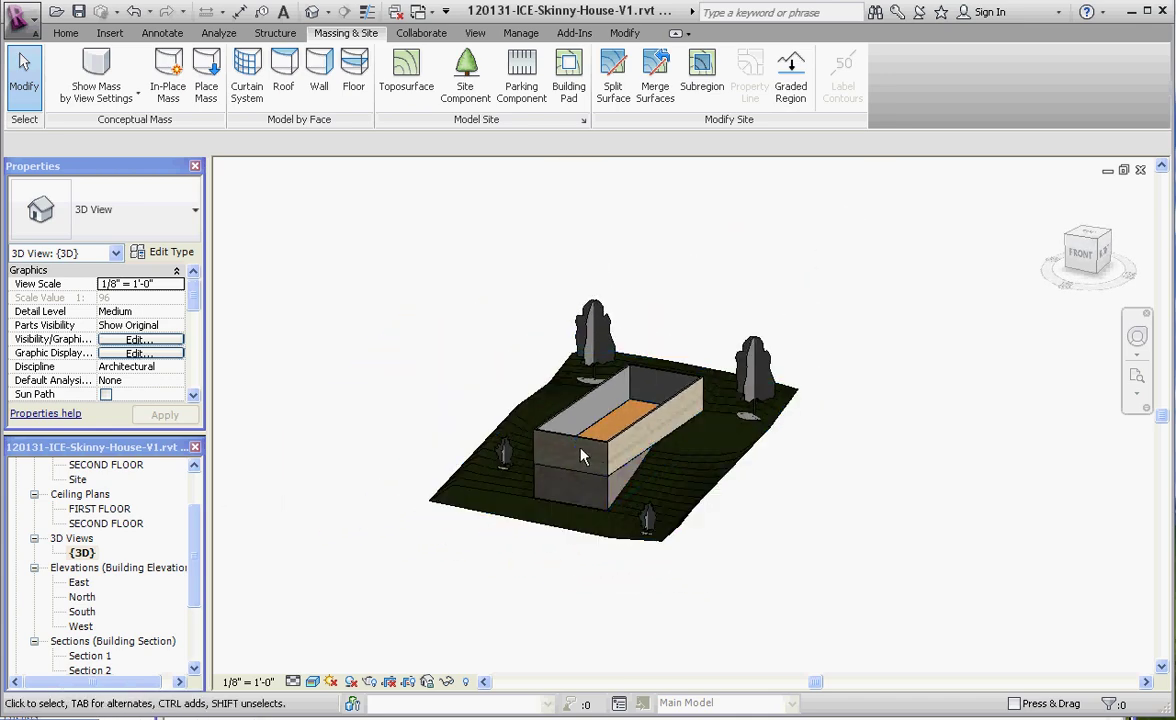
scroll(556, 435, up, 1)
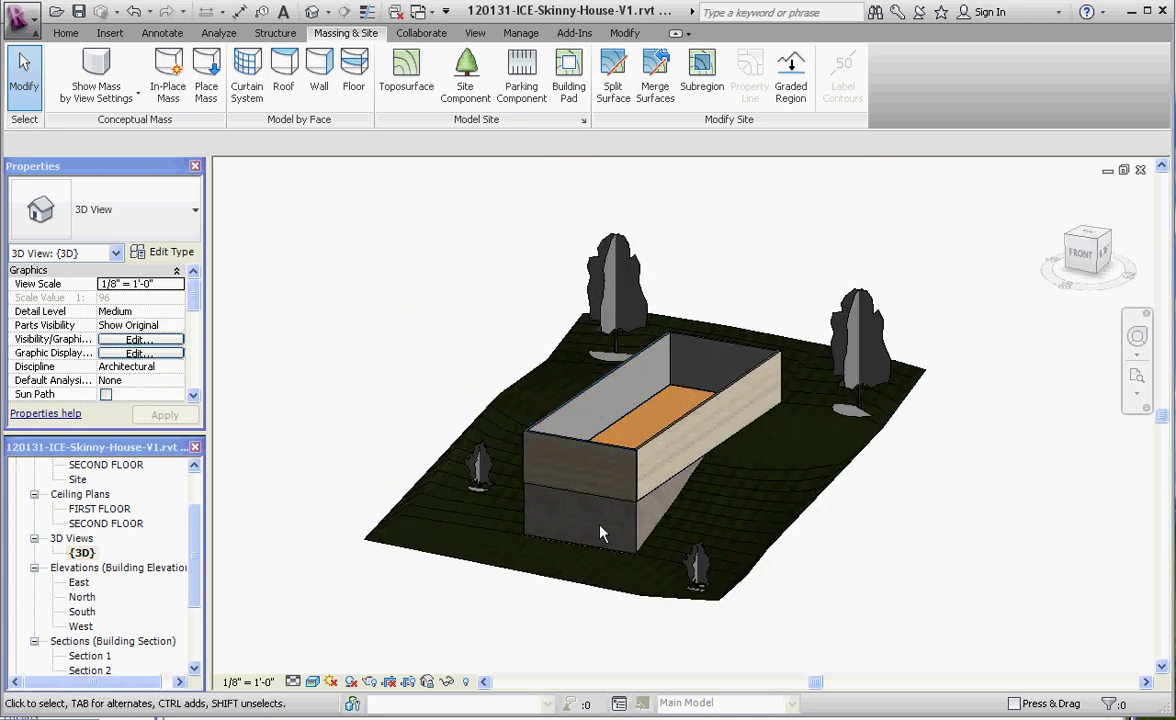
shift+middle_drag(573, 511, 600, 508)
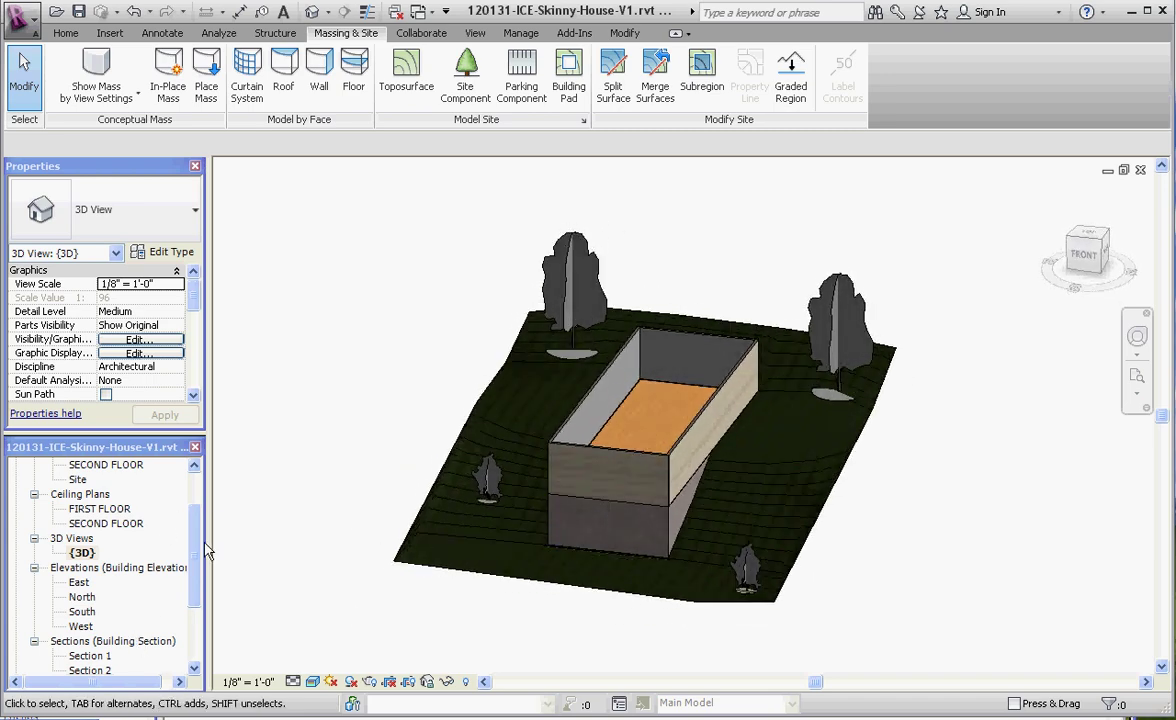
scroll(191, 452, up, 3)
Step: Open the BASEMENT floor plan and zoom to fit the pad-filled house footprint
double_click(100, 494)
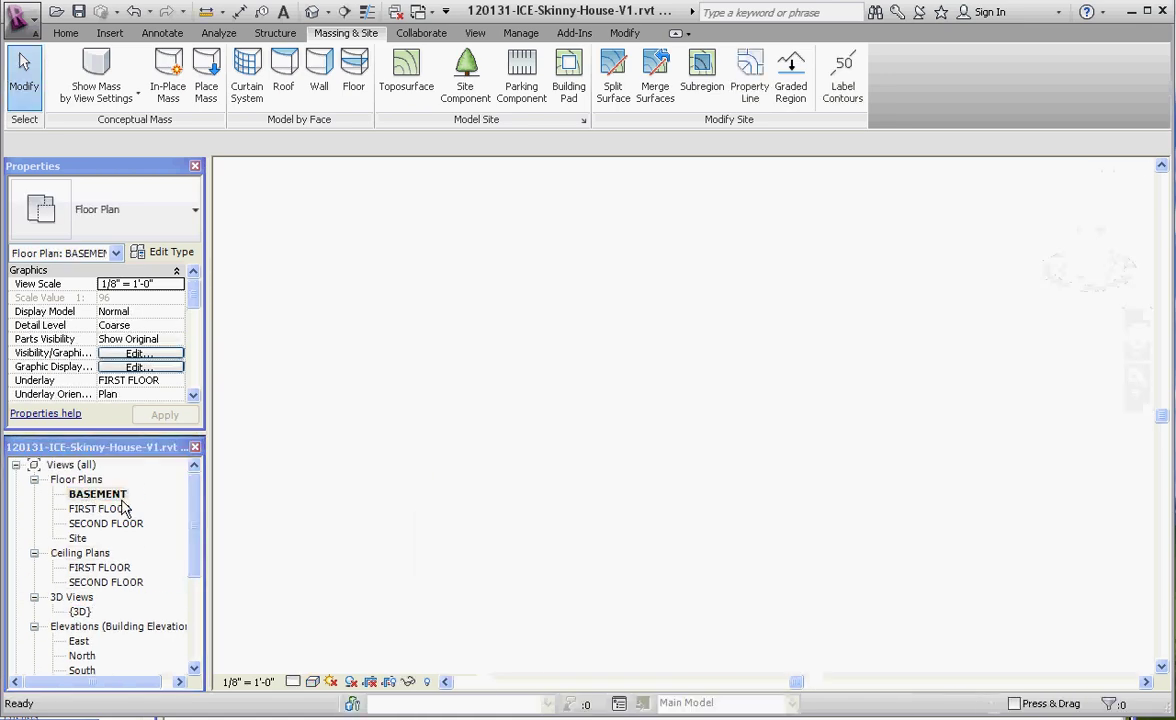
scroll(580, 340, down, 3)
scroll(590, 500, up, 2)
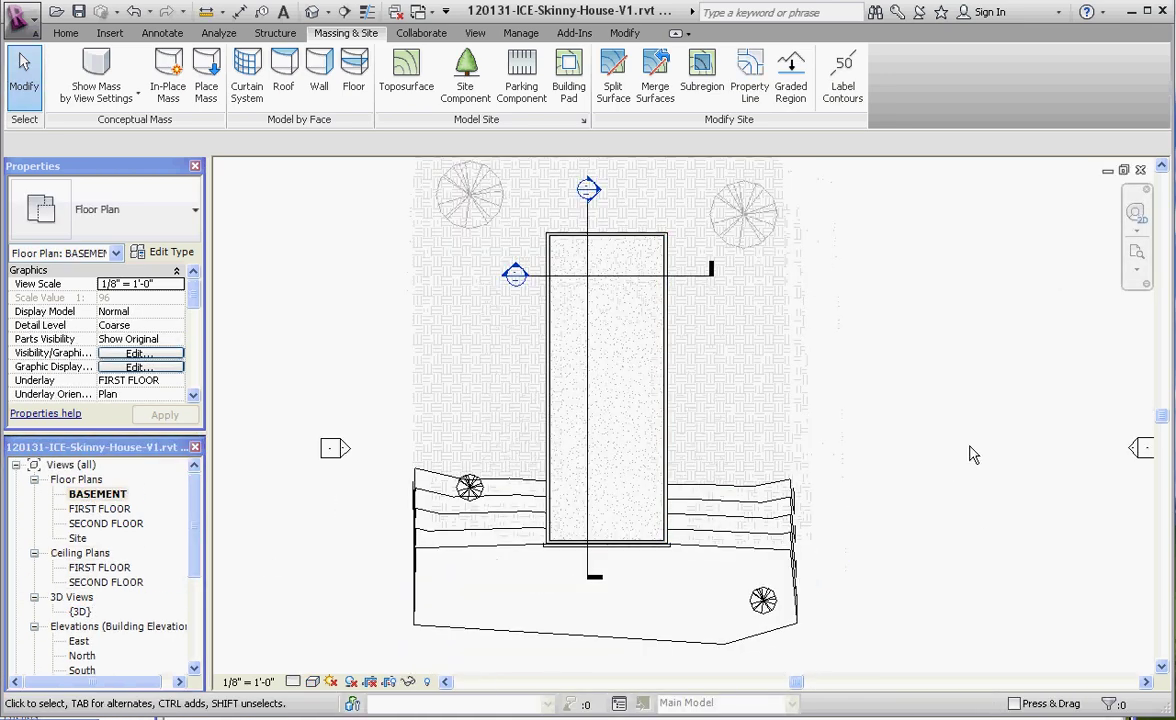